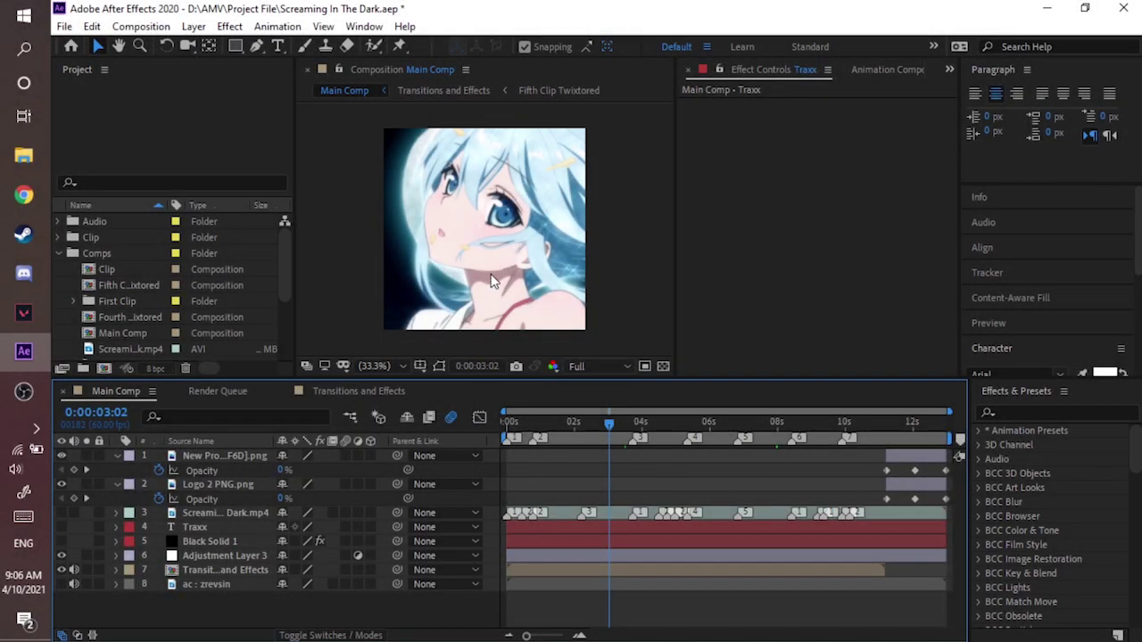
# Step: Create a new adjustment layer in Main Comp and move it below Adjustment Layer 3
pyautogui.rightClick(441, 612)
pyautogui.moveTo(516, 421)
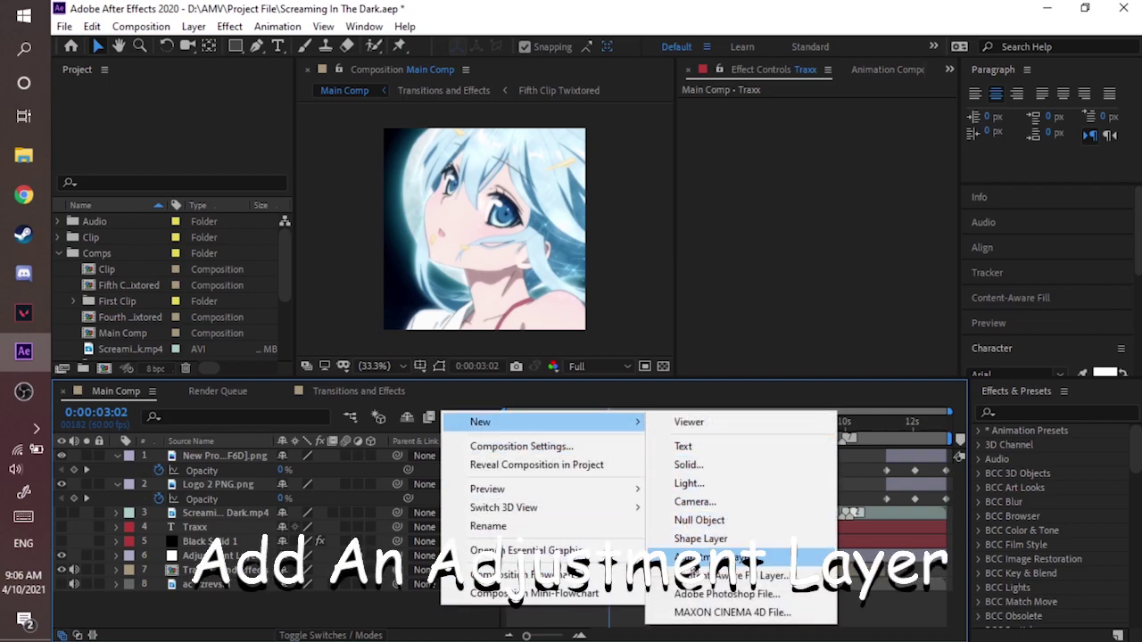
pyautogui.click(704, 557)
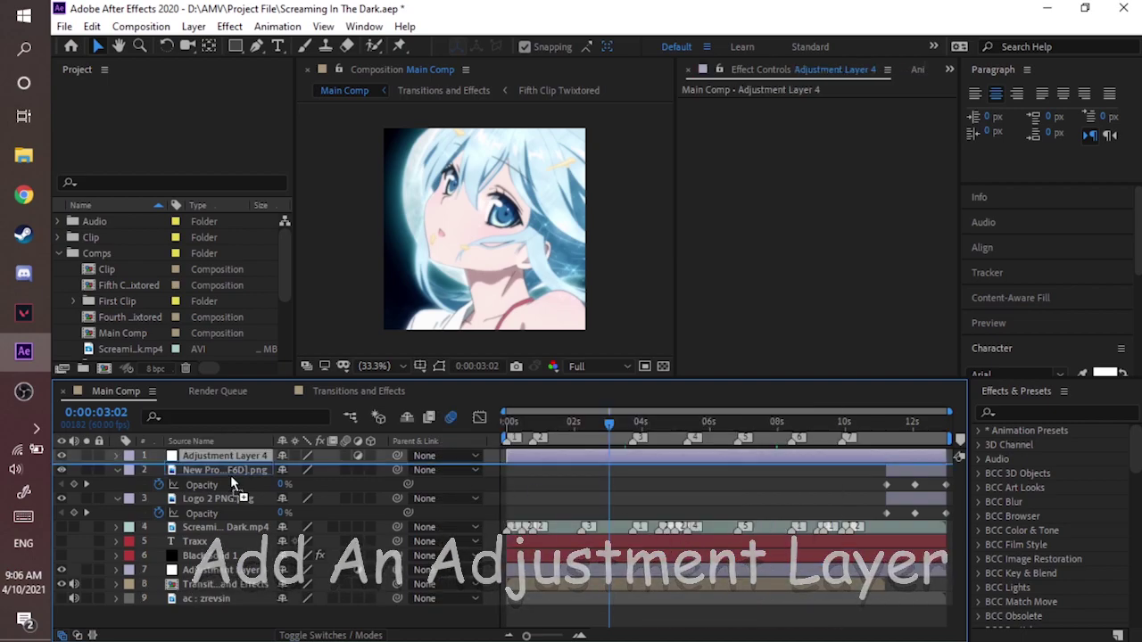
pyautogui.moveTo(231, 480)
pyautogui.mouseDown()
pyautogui.moveTo(241, 579)
pyautogui.moveTo(534, 558)
pyautogui.mouseUp()
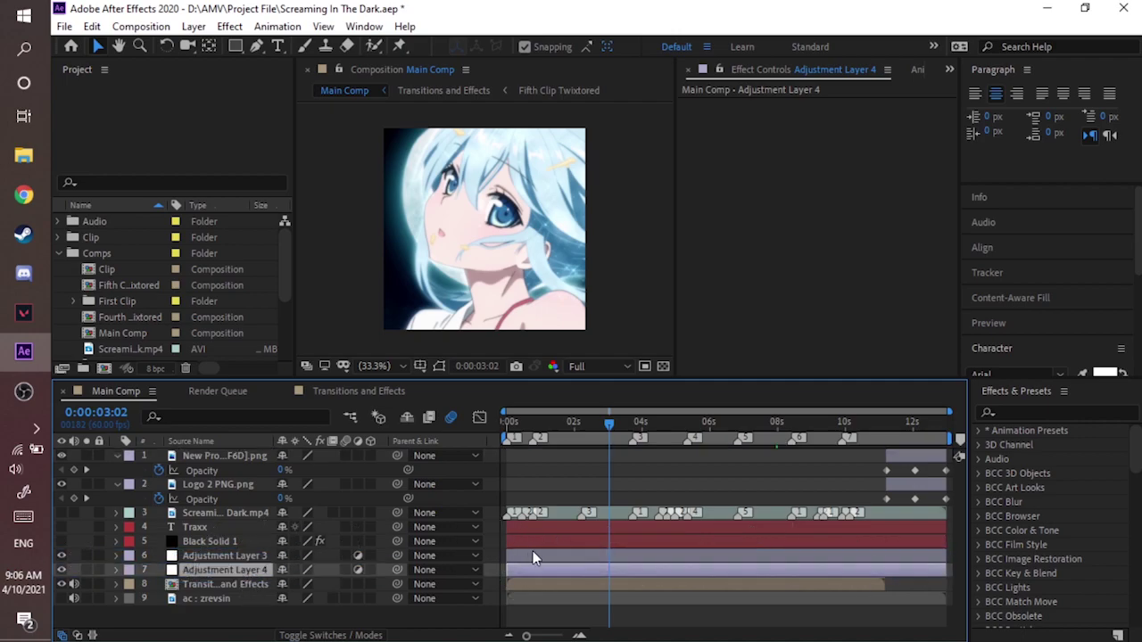
# Step: Search Effects & Presets for Magic Bullet Looks and apply it to the new adjustment layer
pyautogui.click(1045, 411)
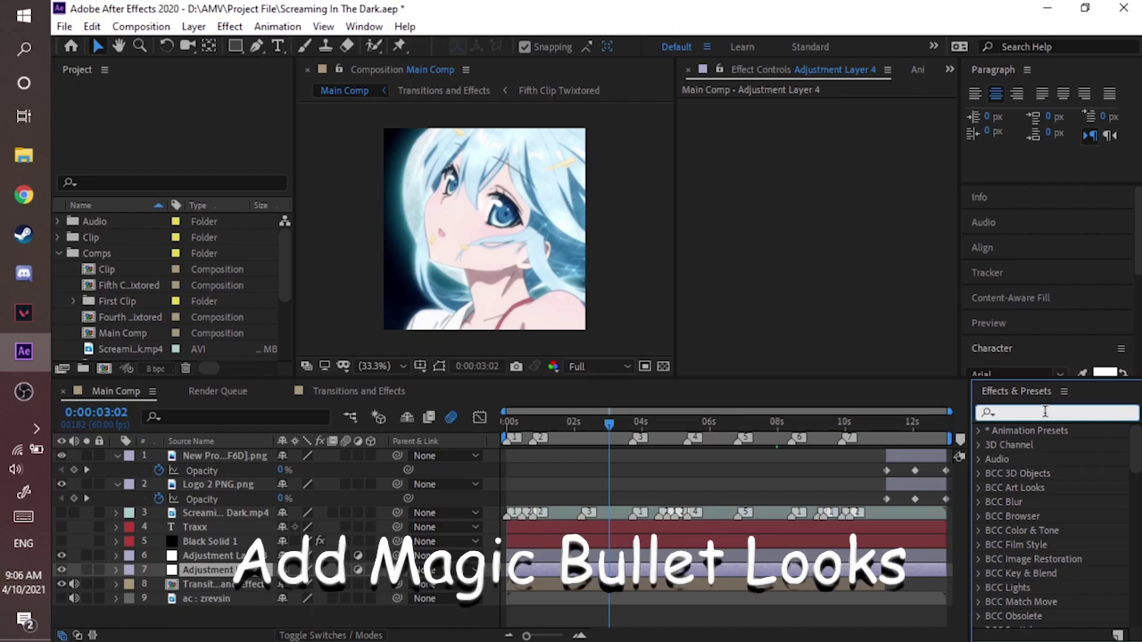
pyautogui.write('magic bullet lo')
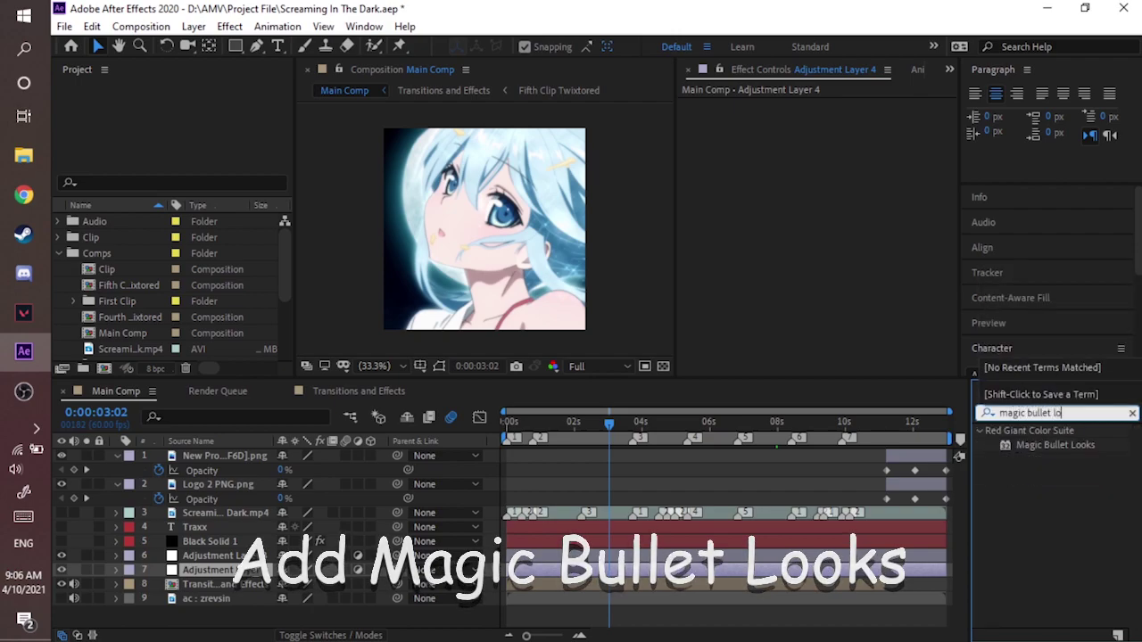
pyautogui.write('ks')
pyautogui.moveTo(1071, 445)
pyautogui.mouseDown()
pyautogui.moveTo(850, 569)
pyautogui.moveTo(862, 570)
pyautogui.mouseUp()
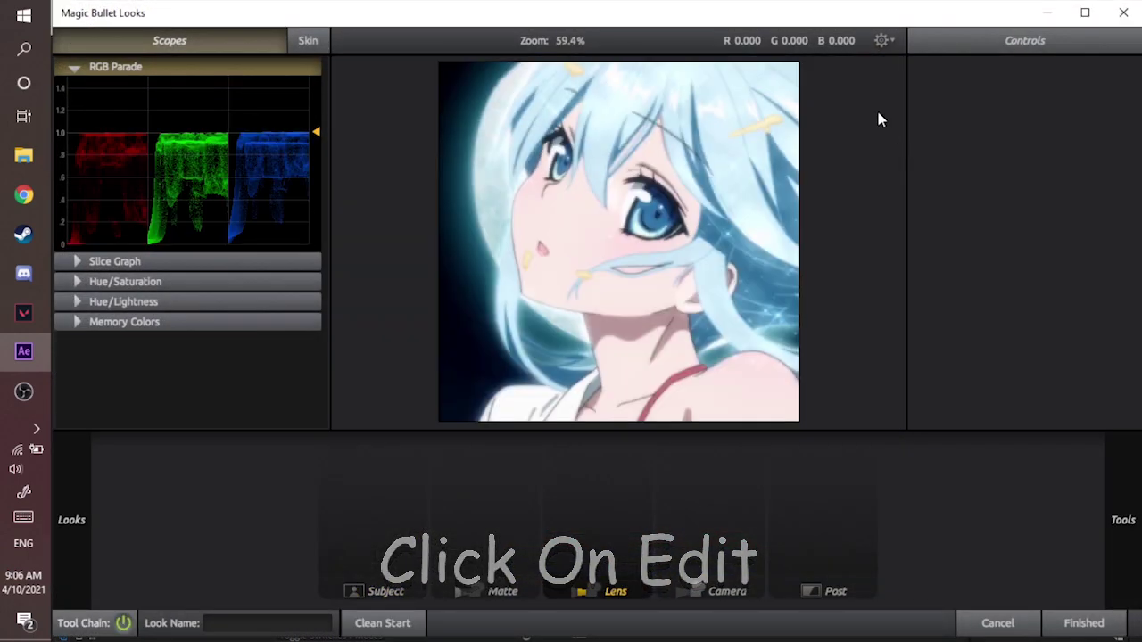
# Step: Turn the RGB Parade scopes back on and add a Curves tool to the Post stage
pyautogui.click(178, 44)
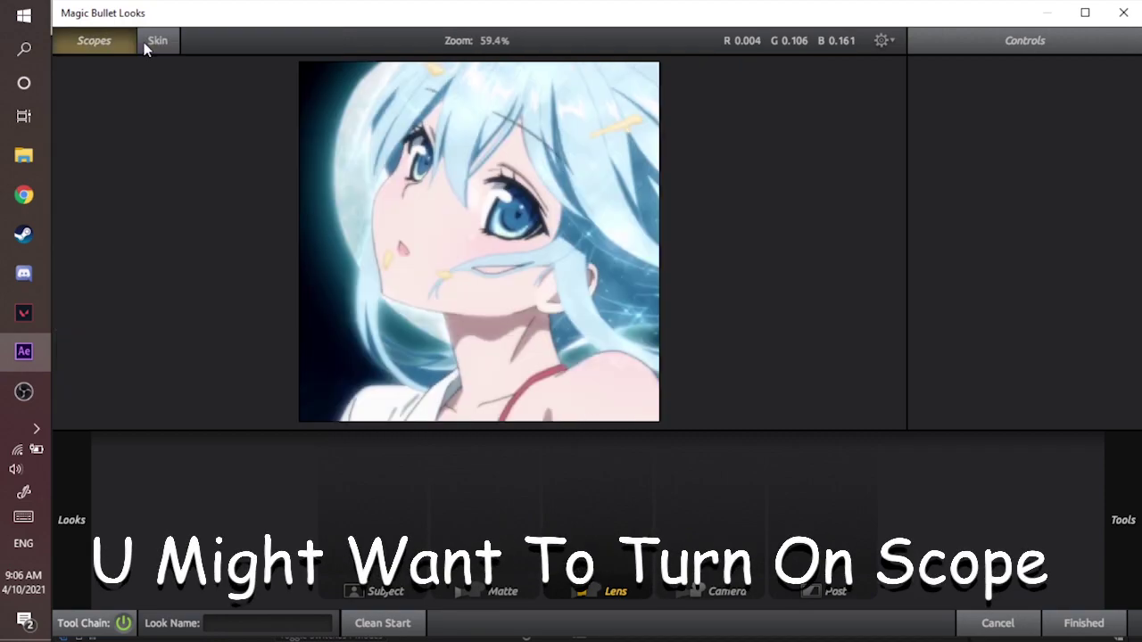
pyautogui.click(165, 49)
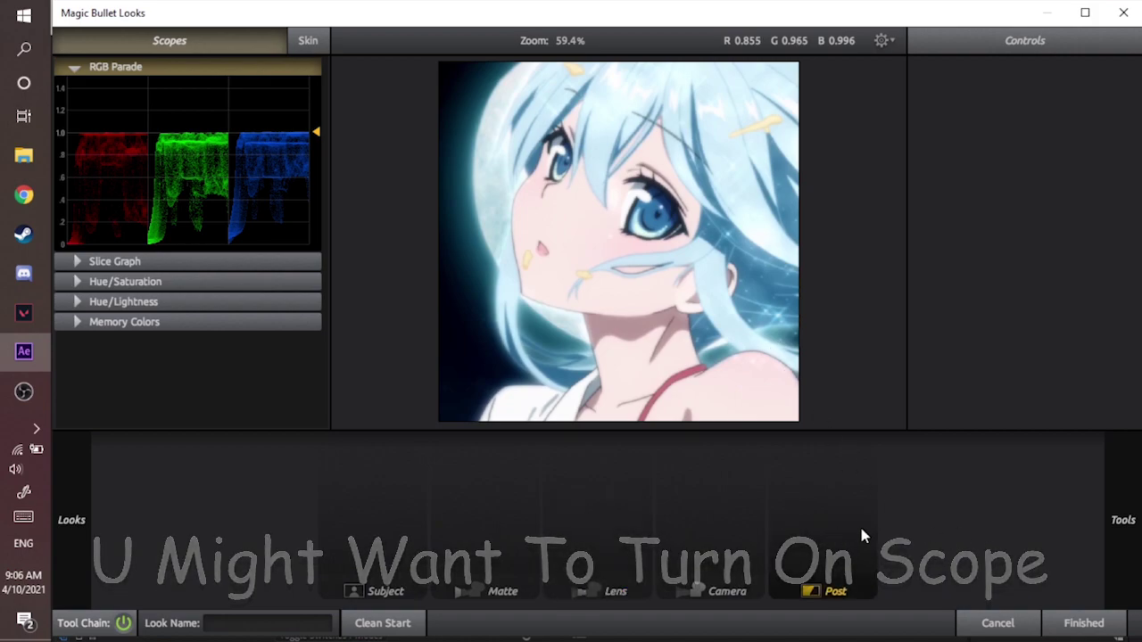
pyautogui.moveTo(1124, 527)
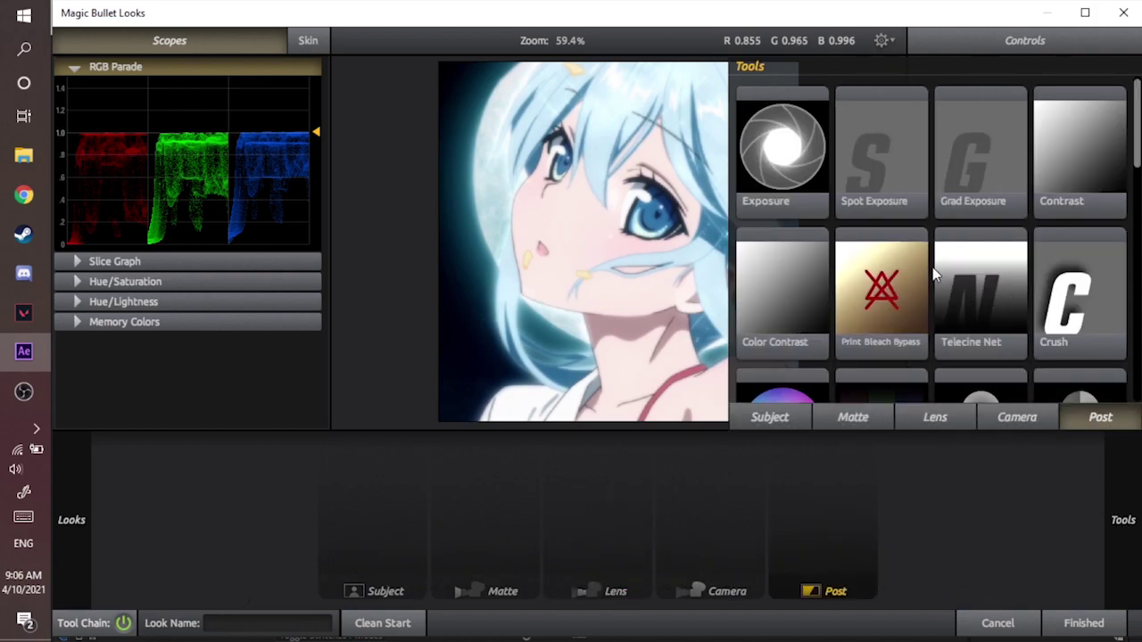
pyautogui.scroll(-2, 935, 274)
pyautogui.scroll(-2, 934, 275)
pyautogui.moveTo(1079, 268); pyautogui.dragTo(843, 495)
# Step: Bend the RGB curve into an S-shape for contrast, comparing with Curves toggled off and on
pyautogui.moveTo(971, 234)
pyautogui.mouseDown()
pyautogui.moveTo(972, 249)
pyautogui.moveTo(1002, 218)
pyautogui.mouseUp()
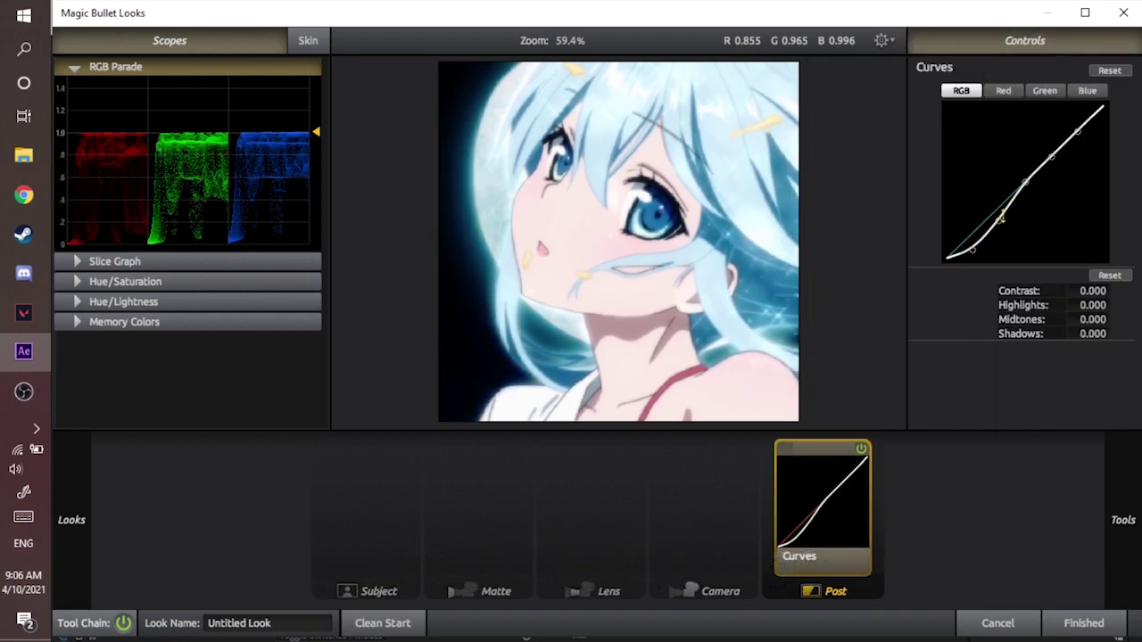
pyautogui.moveTo(1051, 156); pyautogui.dragTo(1078, 123)
pyautogui.click(861, 449)
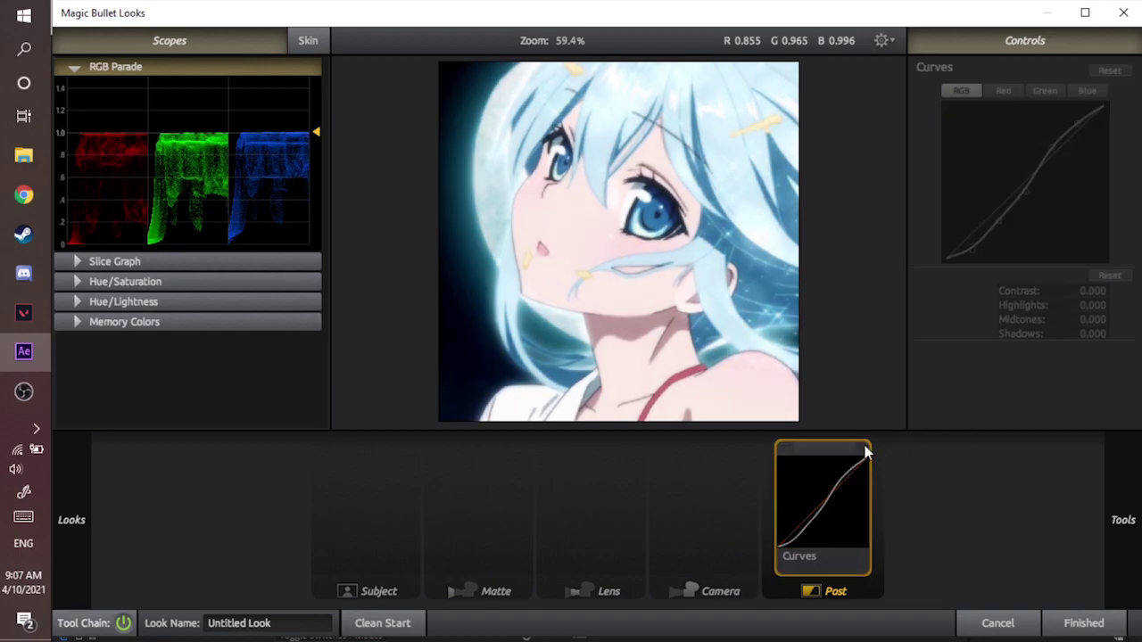
pyautogui.click(861, 449)
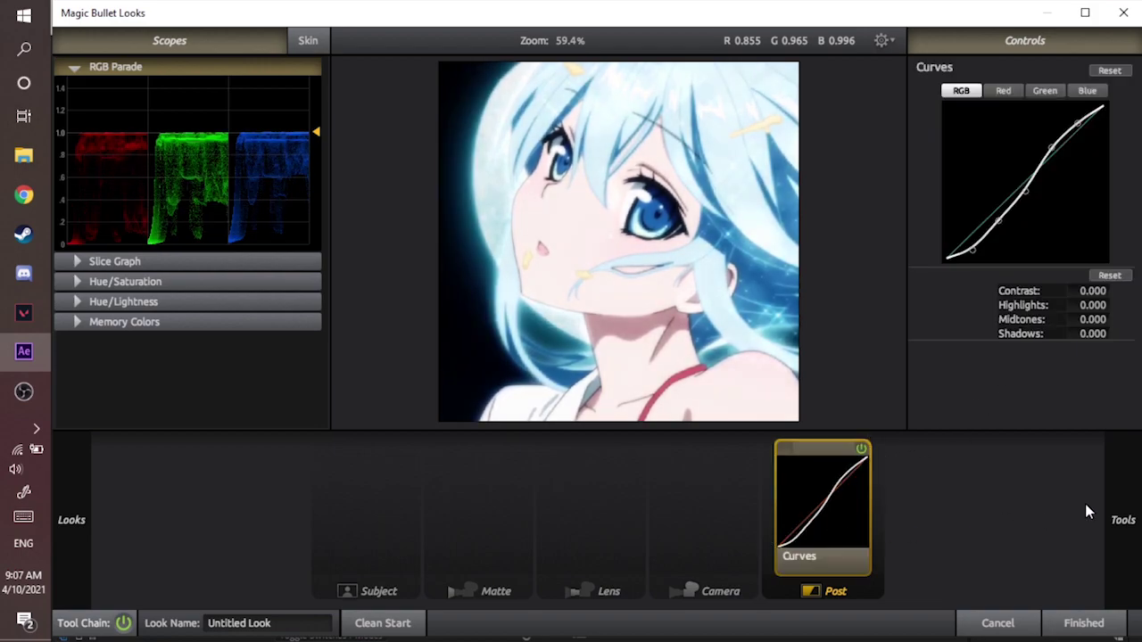
# Step: Add Telecine Net after Curves in Post, with Size 6.95% and Strength 86.0%
pyautogui.moveTo(1121, 518)
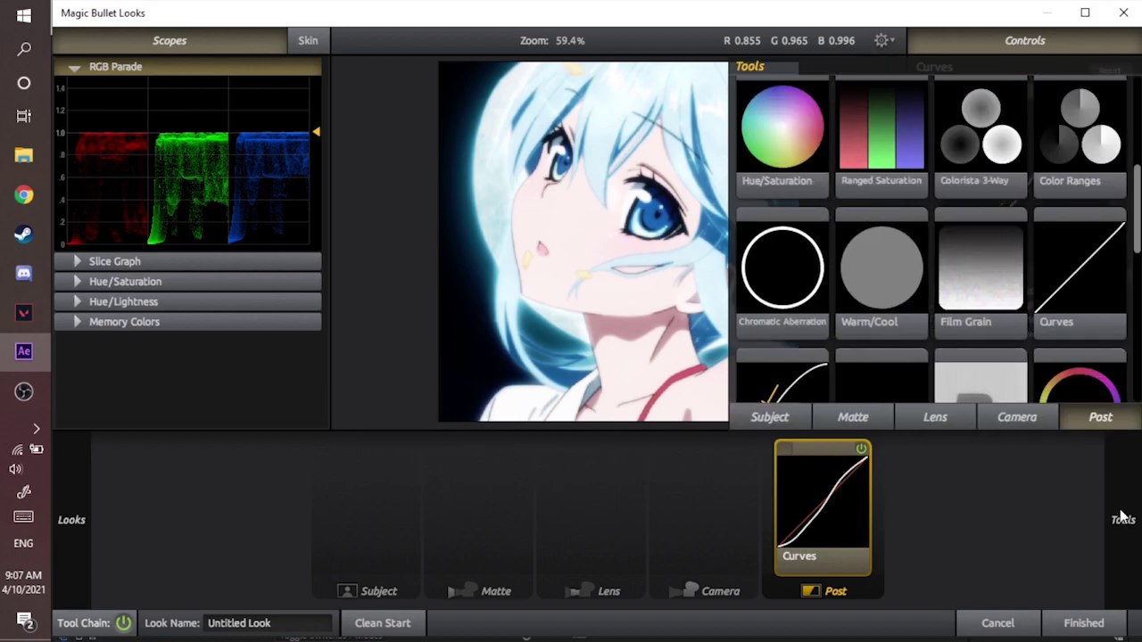
pyautogui.scroll(-2, 979, 321)
pyautogui.scroll(-1, 981, 314)
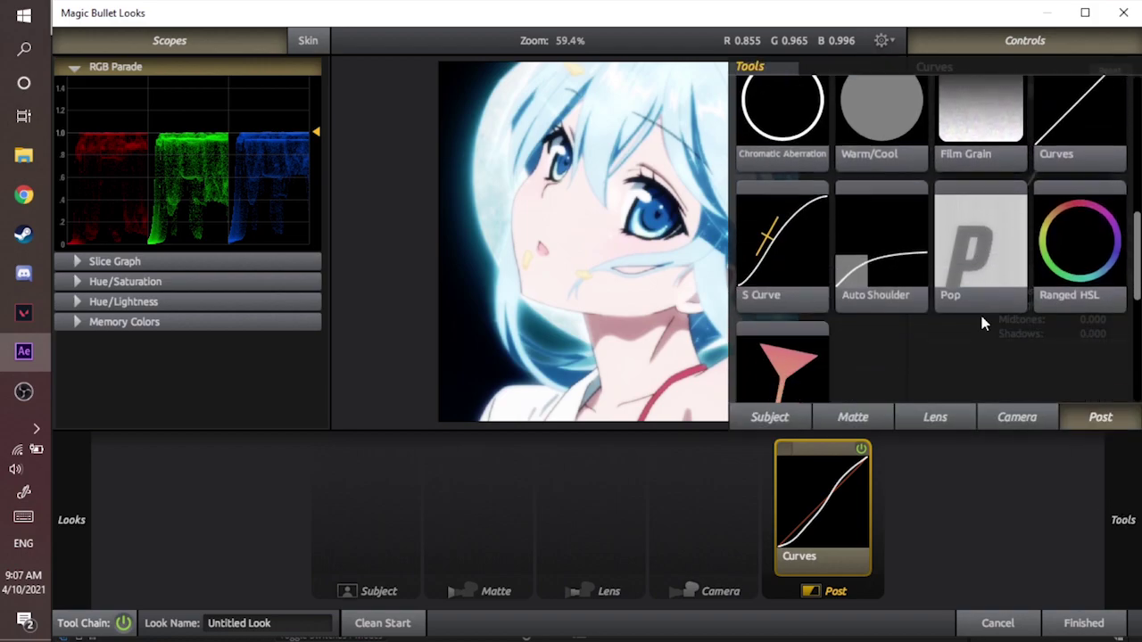
pyautogui.scroll(-3, 980, 312)
pyautogui.scroll(2, 981, 314)
pyautogui.scroll(2, 984, 321)
pyautogui.scroll(2, 991, 304)
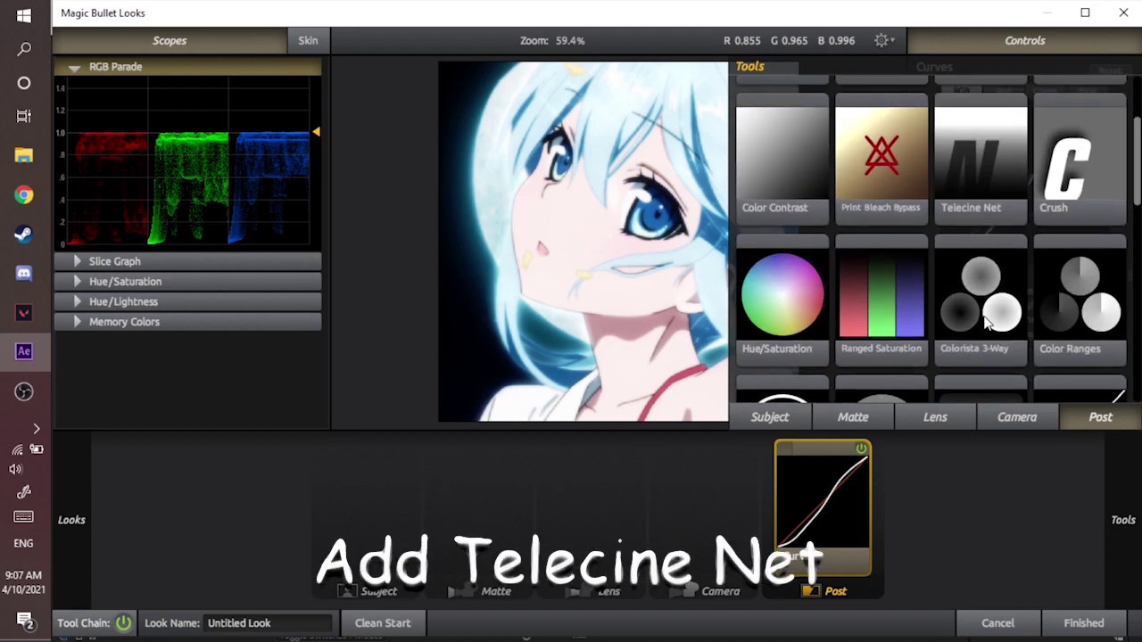
pyautogui.scroll(1, 1009, 277)
pyautogui.moveTo(1009, 277); pyautogui.dragTo(898, 485)
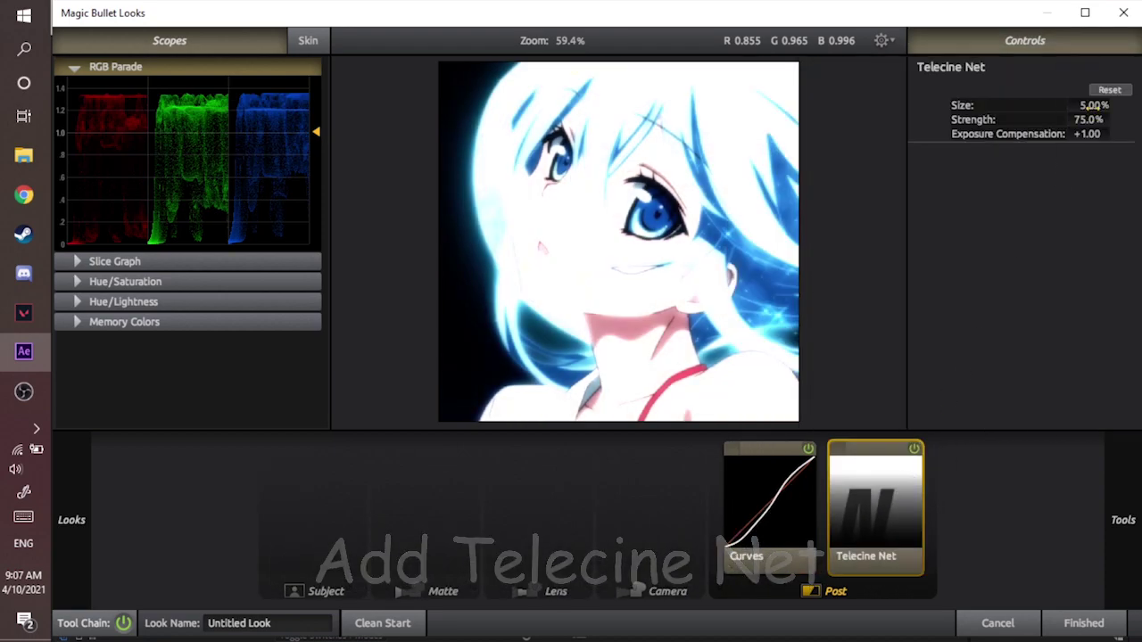
pyautogui.moveTo(1093, 105)
pyautogui.mouseDown()
pyautogui.moveTo(1066, 105)
pyautogui.moveTo(1093, 105)
pyautogui.moveTo(1083, 119)
pyautogui.moveTo(1094, 119)
pyautogui.mouseUp()
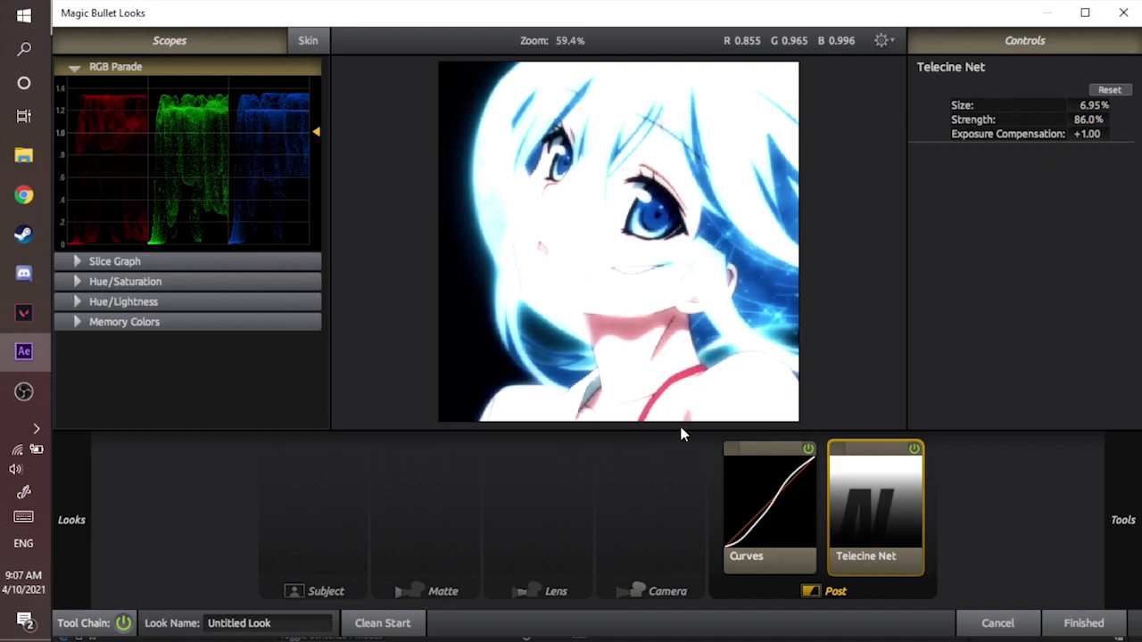
# Step: Add an Exposure tool to the Subject stage set to -1.20 stops
pyautogui.click(302, 578)
pyautogui.moveTo(1120, 510)
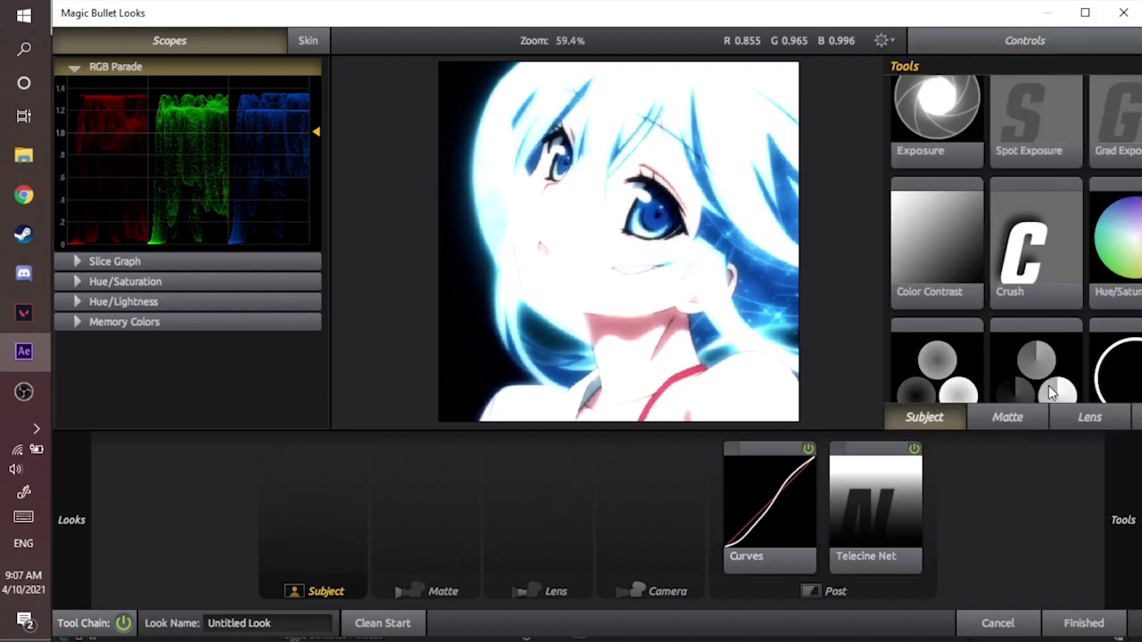
pyautogui.moveTo(787, 116); pyautogui.dragTo(346, 495)
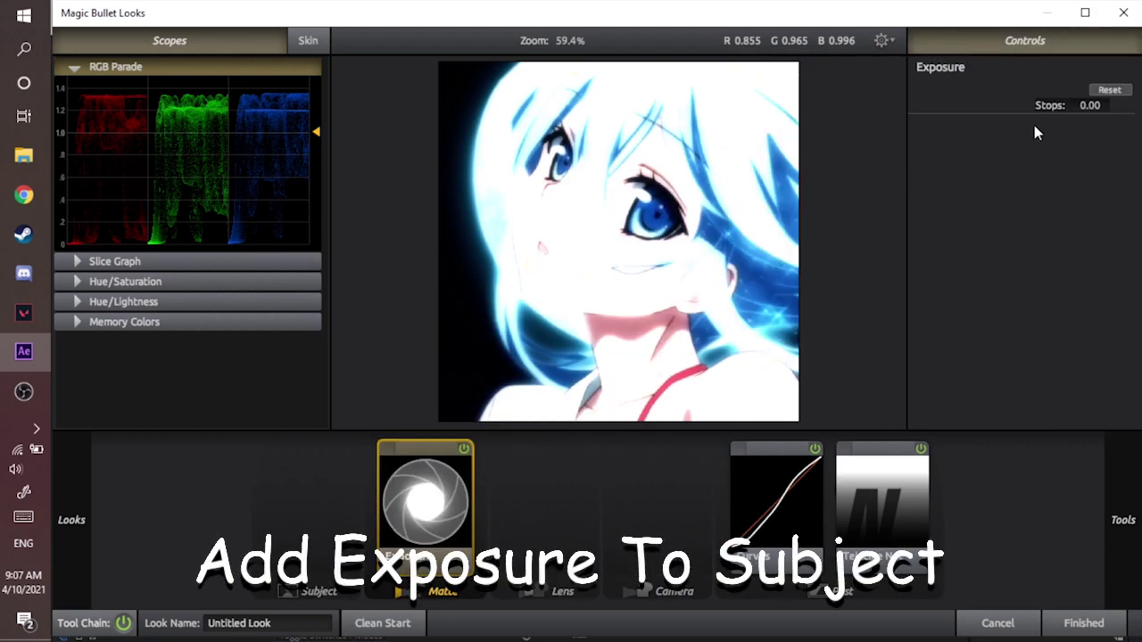
pyautogui.moveTo(1089, 105); pyautogui.dragTo(1062, 105)
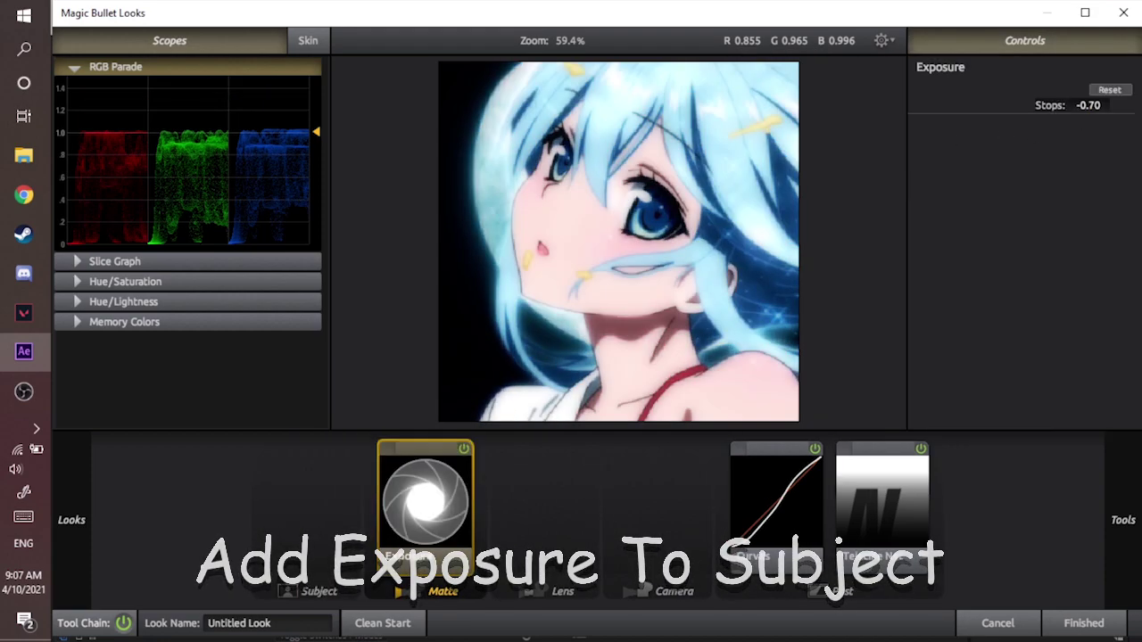
pyautogui.moveTo(1089, 105); pyautogui.dragTo(1087, 108)
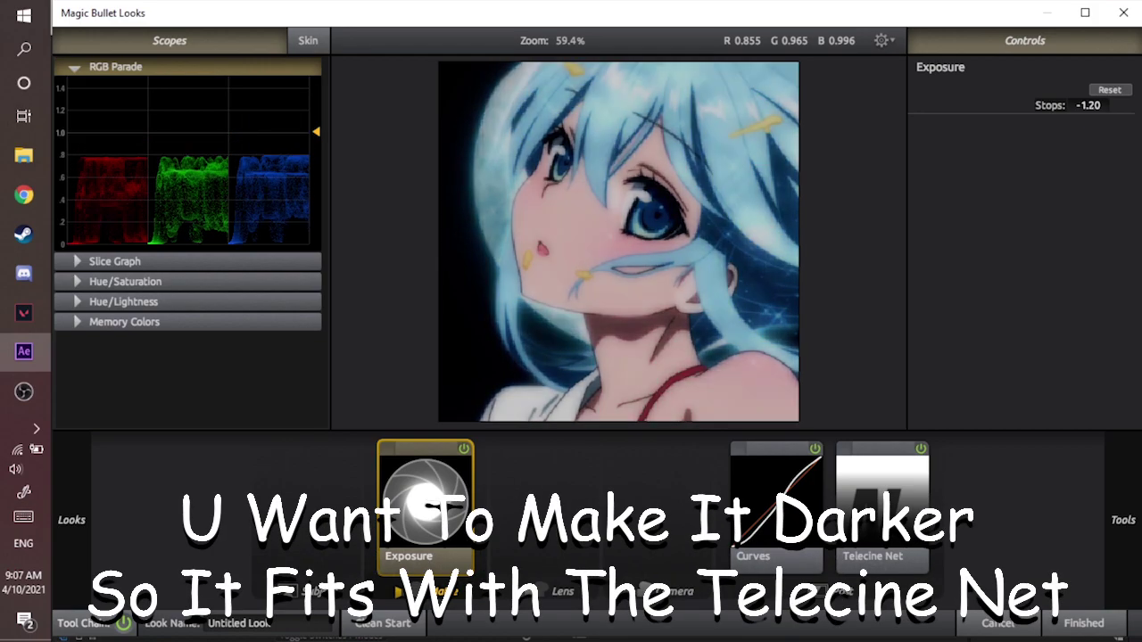
# Step: Lower the Telecine Net strength to 52.0%
pyautogui.click(910, 535)
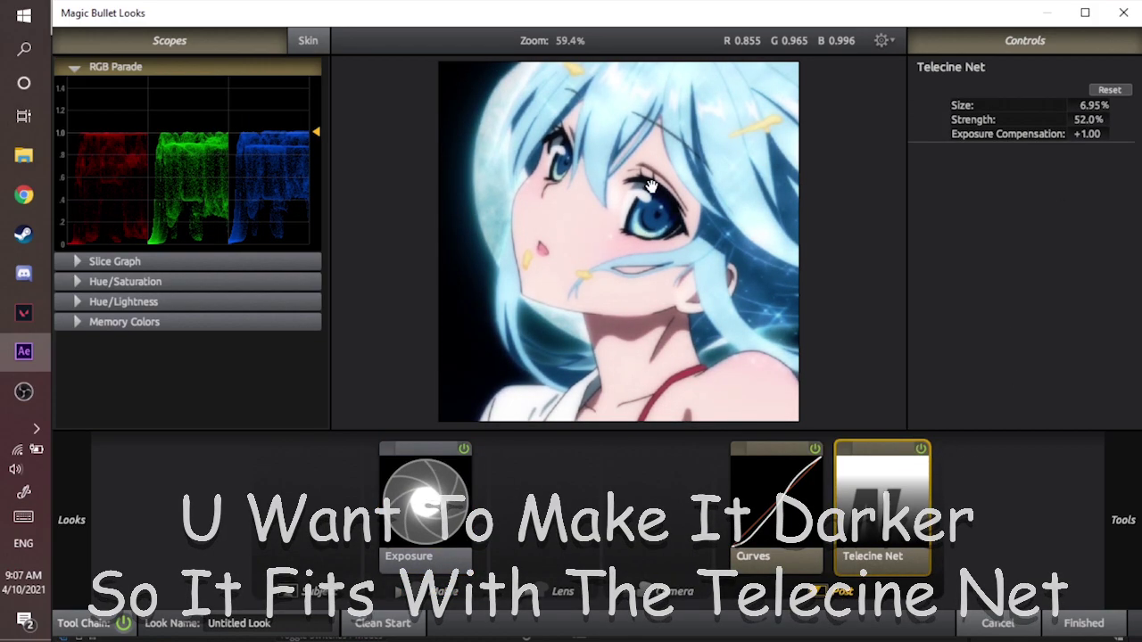
pyautogui.click(917, 551)
pyautogui.moveTo(1115, 482)
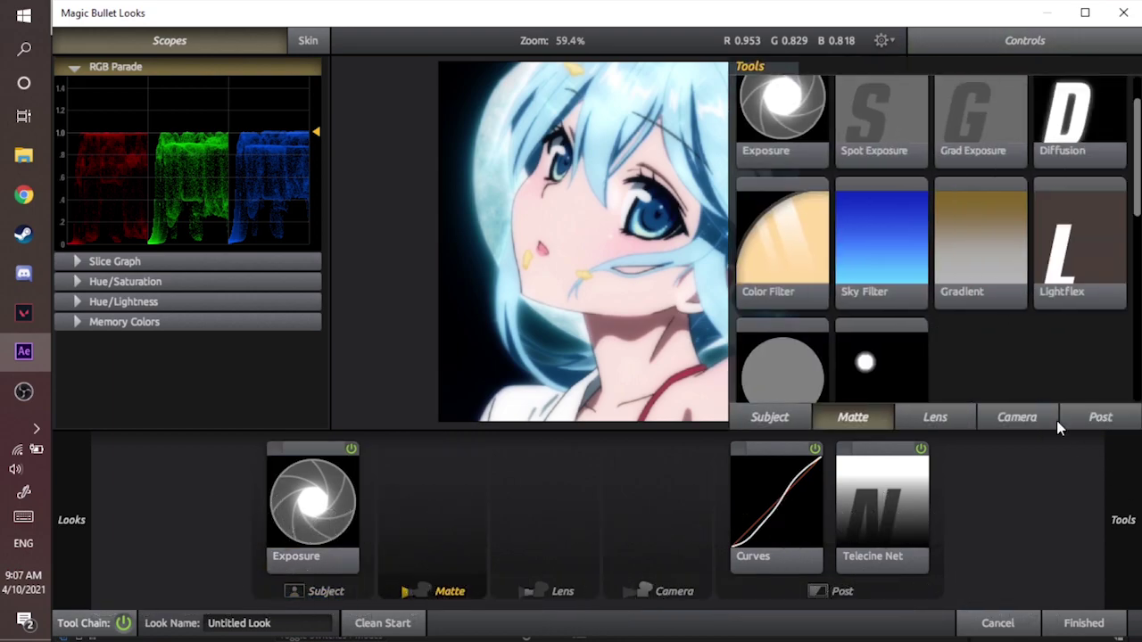
pyautogui.scroll(1, 923, 204)
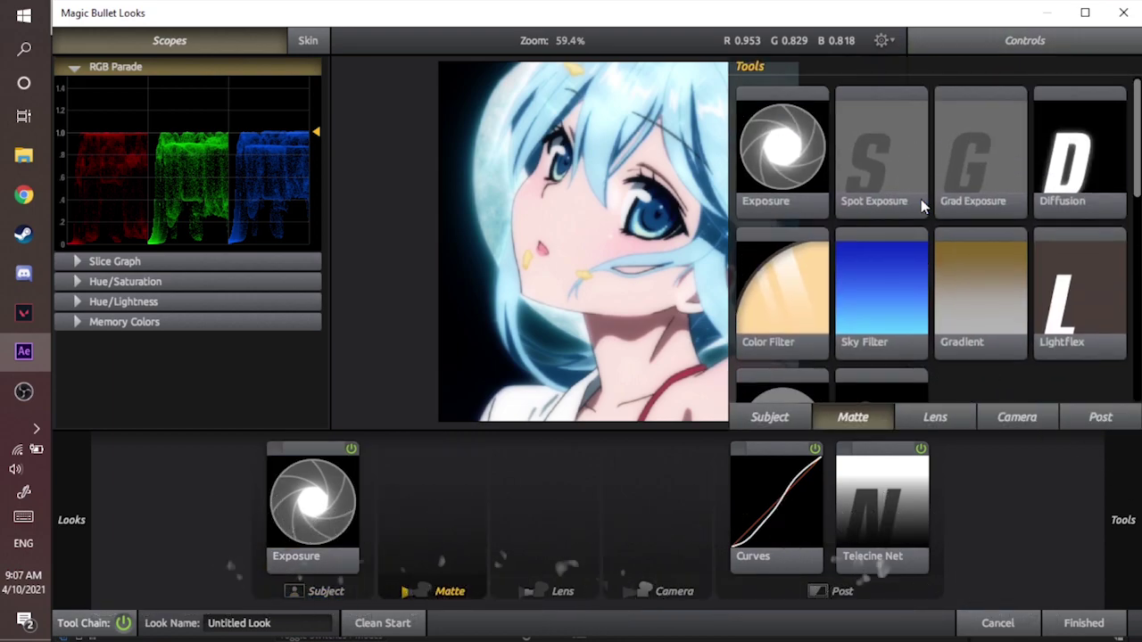
# Step: Add Grad Exposure to the Matte stage at +0.40 stops and change Subject Exposure to -1.10 stops
pyautogui.moveTo(970, 159); pyautogui.dragTo(432, 500)
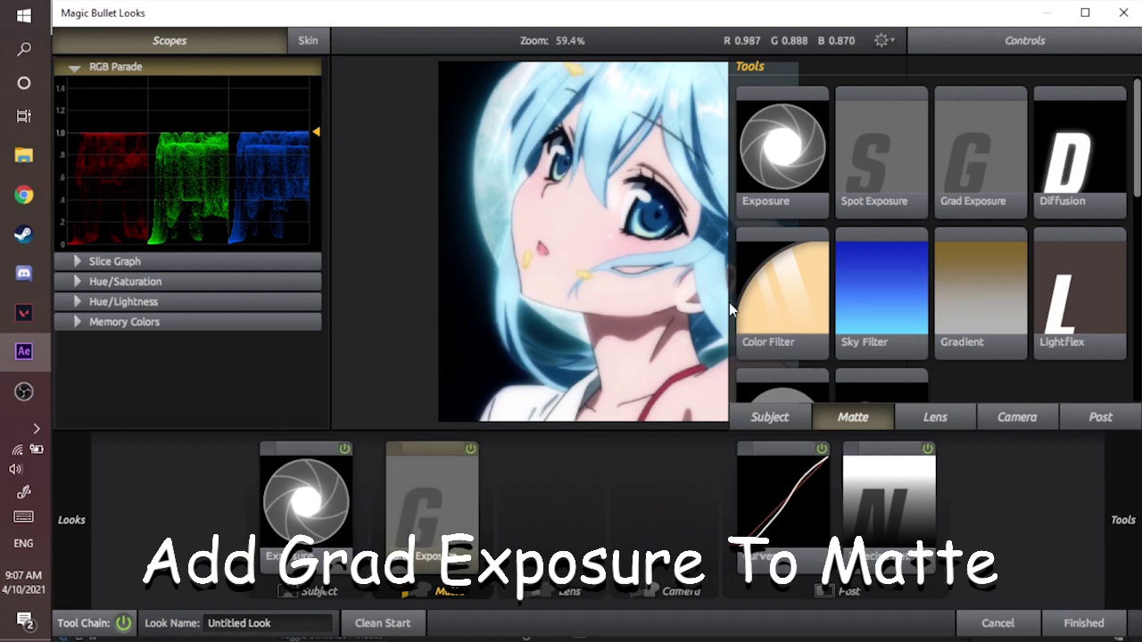
pyautogui.moveTo(1089, 105); pyautogui.dragTo(1093, 104)
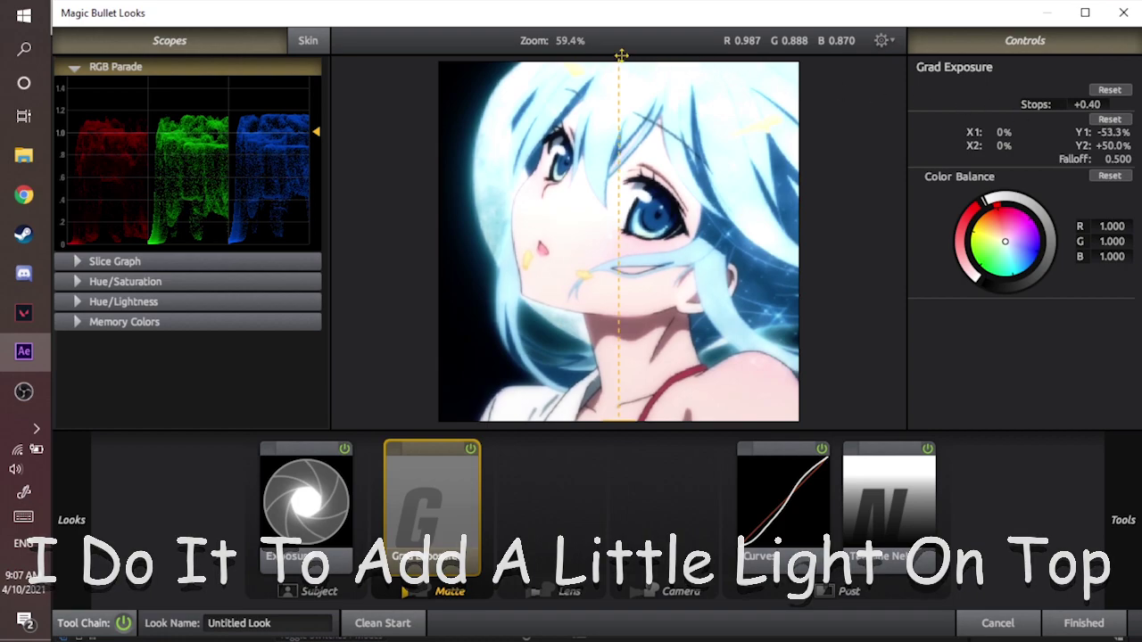
pyautogui.click(306, 500)
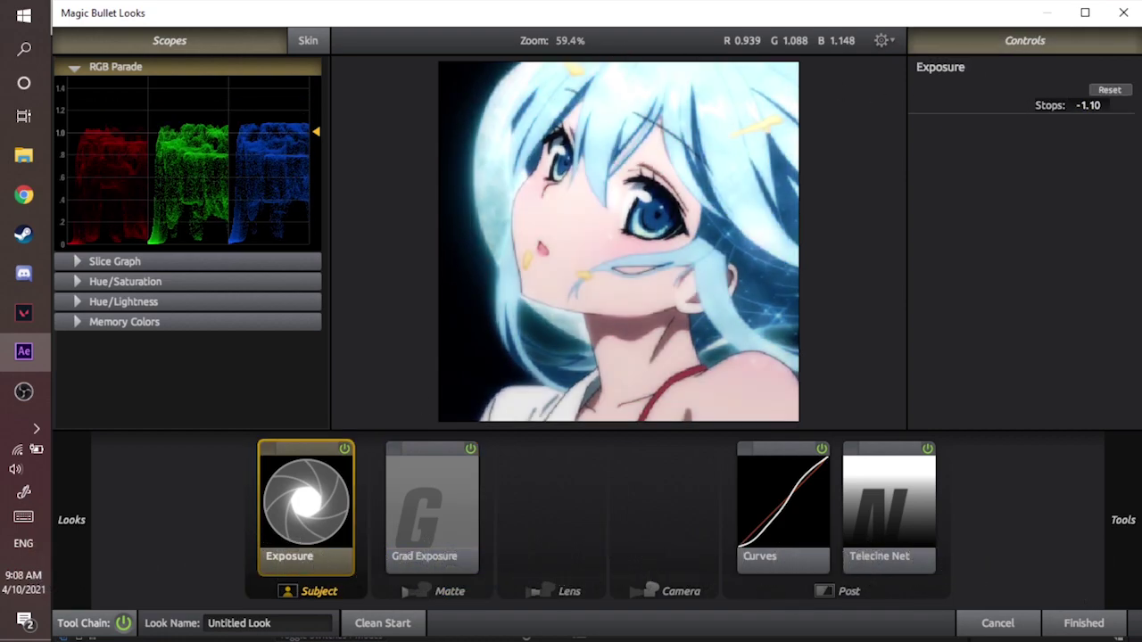
pyautogui.click(607, 509)
# Step: Add Warm/Cool after Grad Exposure in Matte, with Warm/Cool +0.143 and Tint -0.060
pyautogui.moveTo(1131, 520)
pyautogui.scroll(-2, 955, 306)
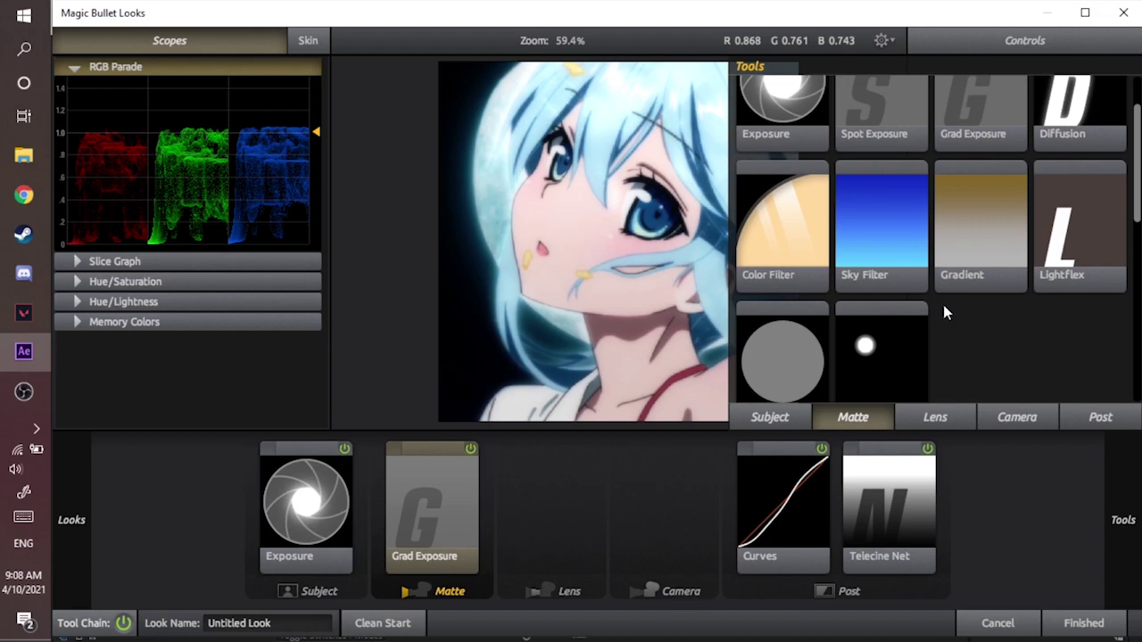
pyautogui.moveTo(778, 315); pyautogui.dragTo(480, 498)
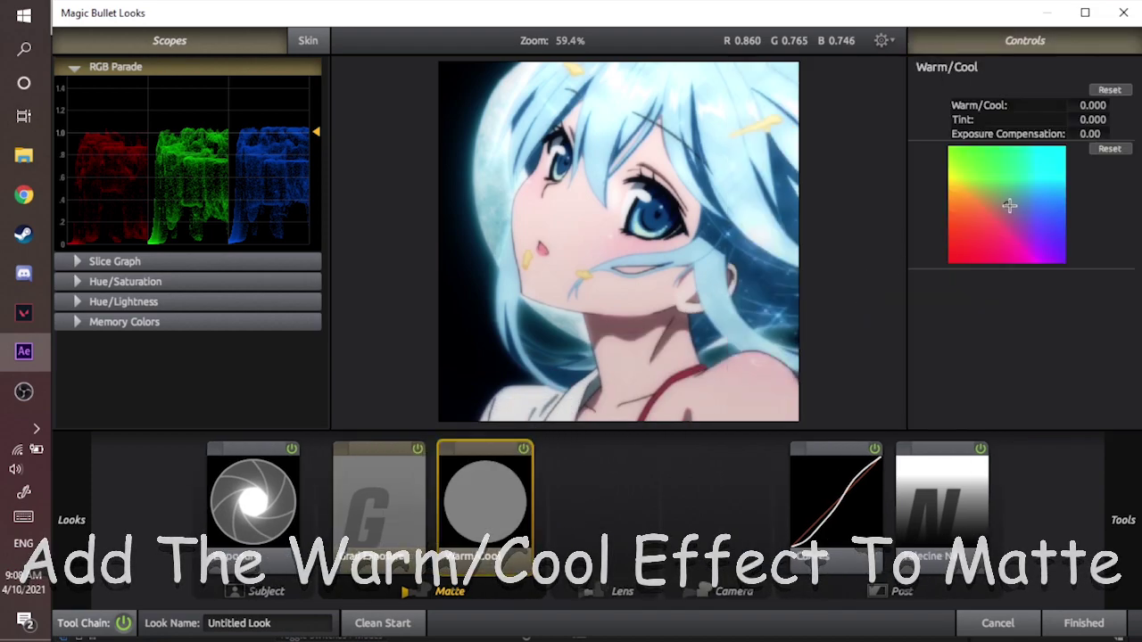
pyautogui.moveTo(1010, 206); pyautogui.dragTo(1012, 206)
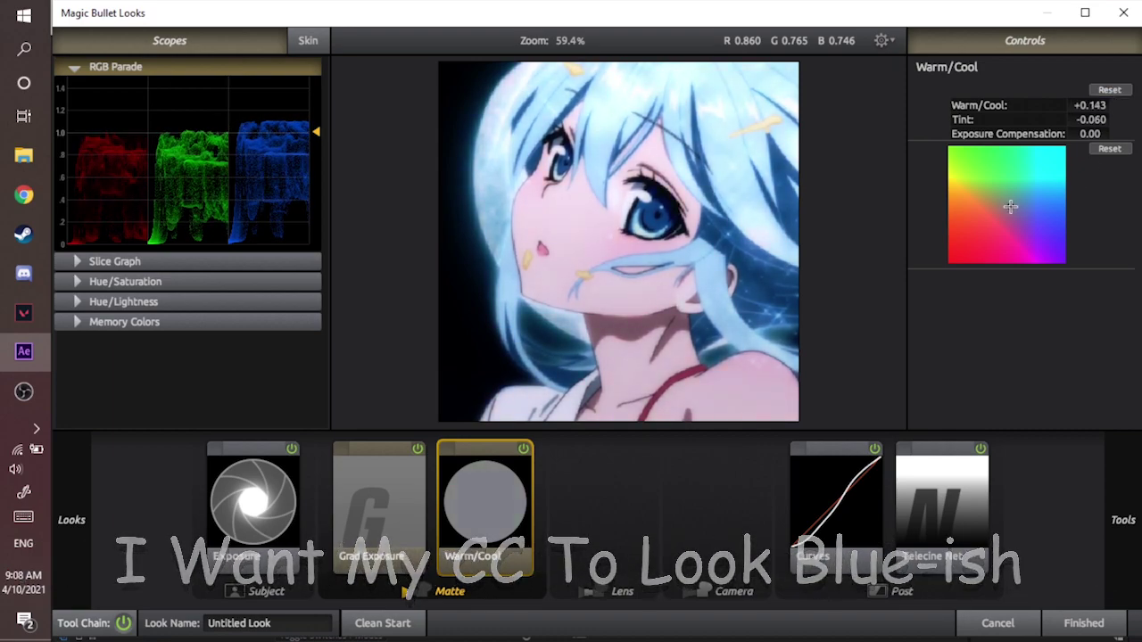
# Step: Add a Contrast tool to the Camera stage with Contrast +0.200 and Pivot 0.180
pyautogui.click(384, 223)
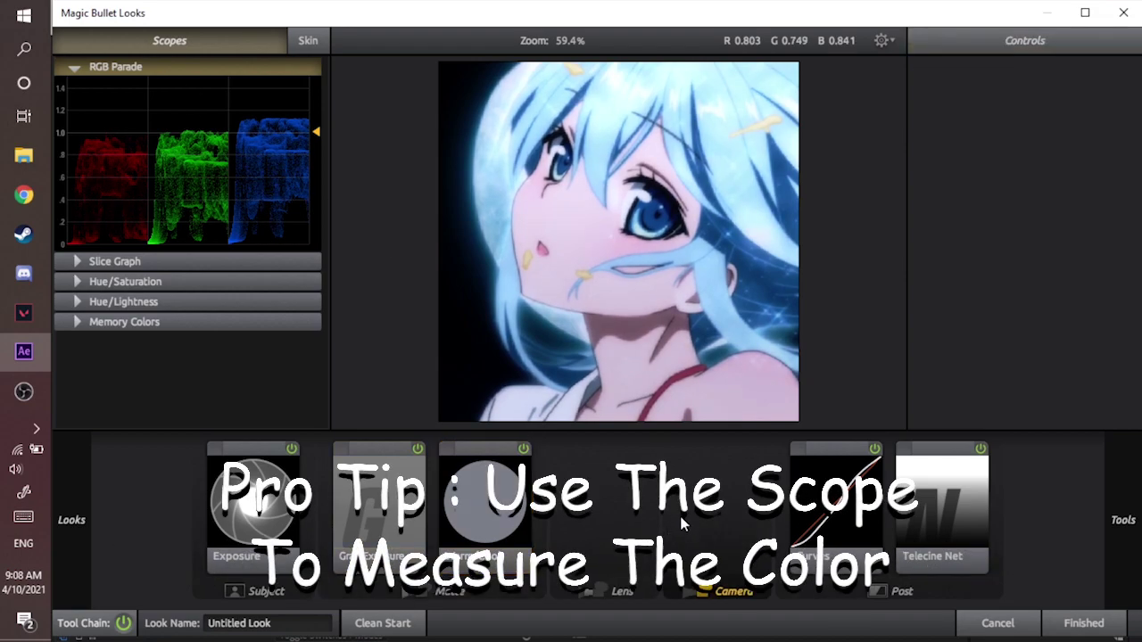
pyautogui.scroll(2, 946, 294)
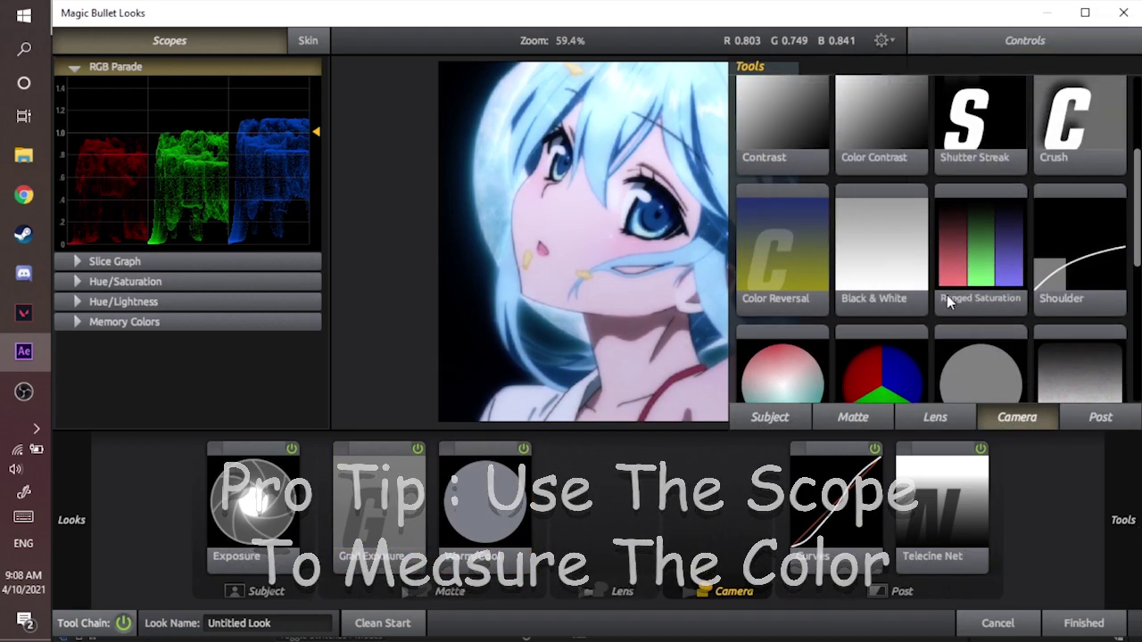
pyautogui.scroll(1, 951, 284)
pyautogui.scroll(1, 953, 286)
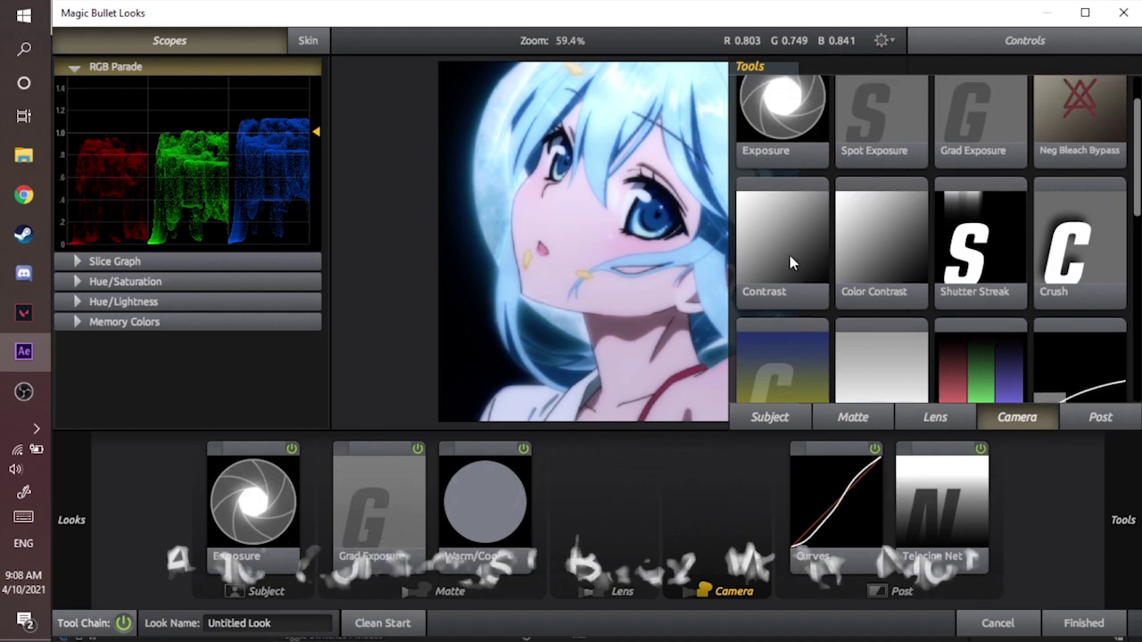
pyautogui.moveTo(790, 257); pyautogui.dragTo(761, 455)
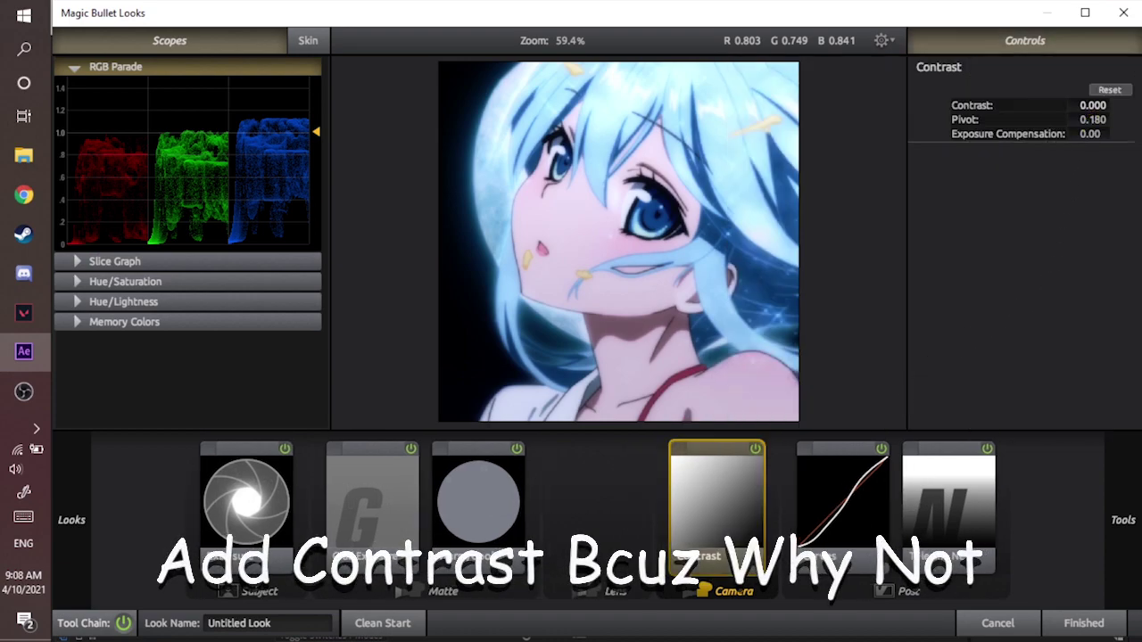
pyautogui.moveTo(1093, 105); pyautogui.dragTo(1111, 105)
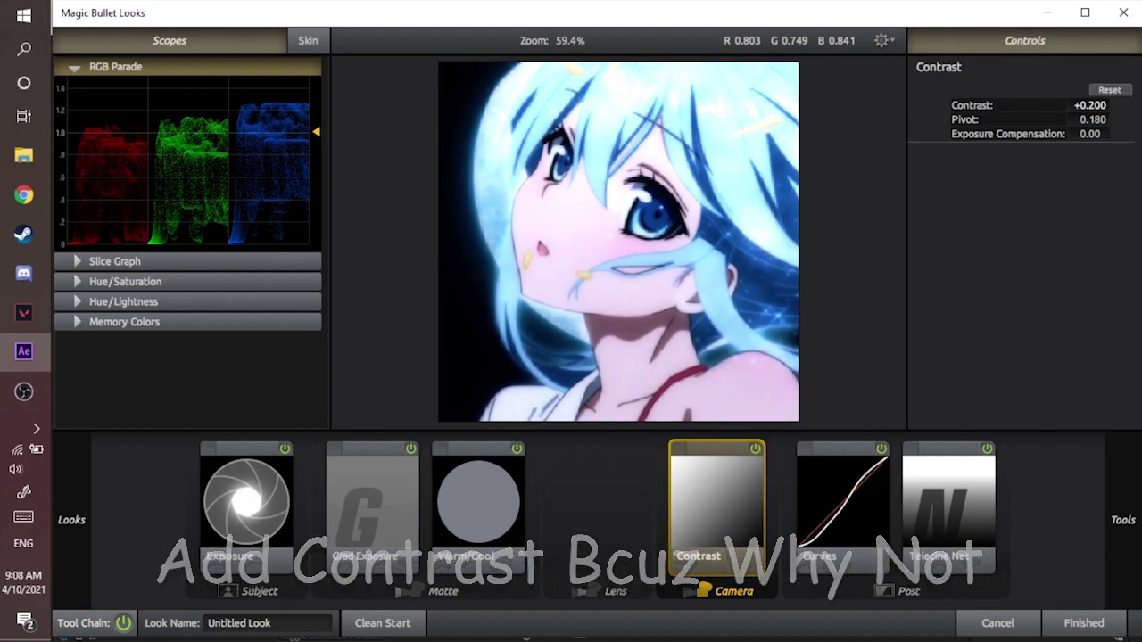
pyautogui.click(529, 597)
# Step: Add a Haze/Flare tool to the Lens stage with a bluish tint colour
pyautogui.moveTo(1111, 538)
pyautogui.click(613, 562)
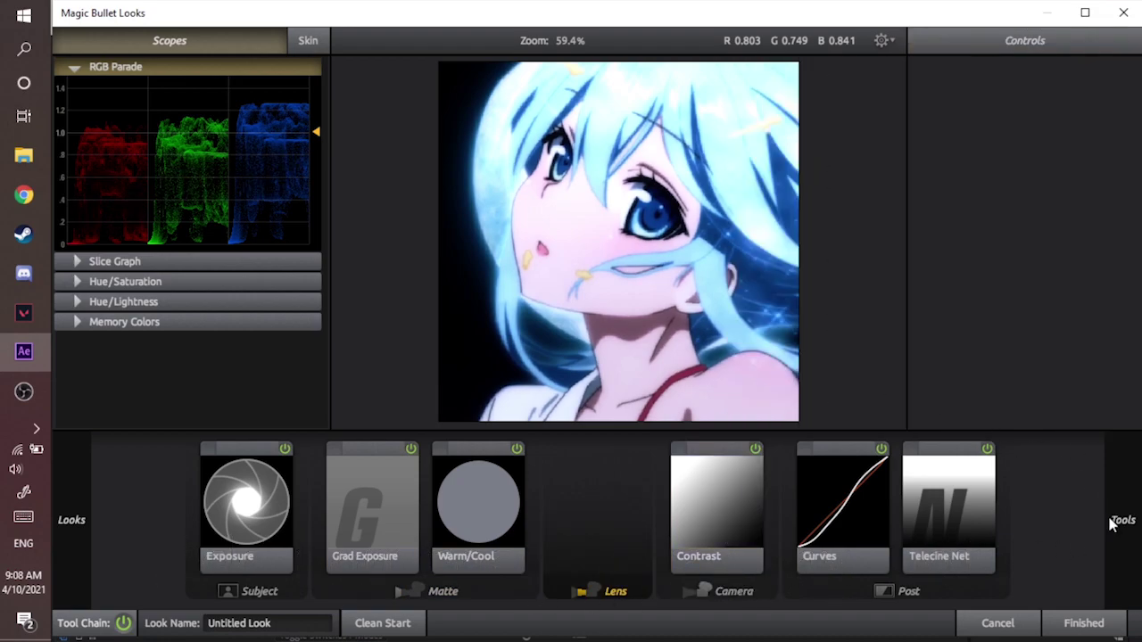
pyautogui.scroll(-1, 839, 324)
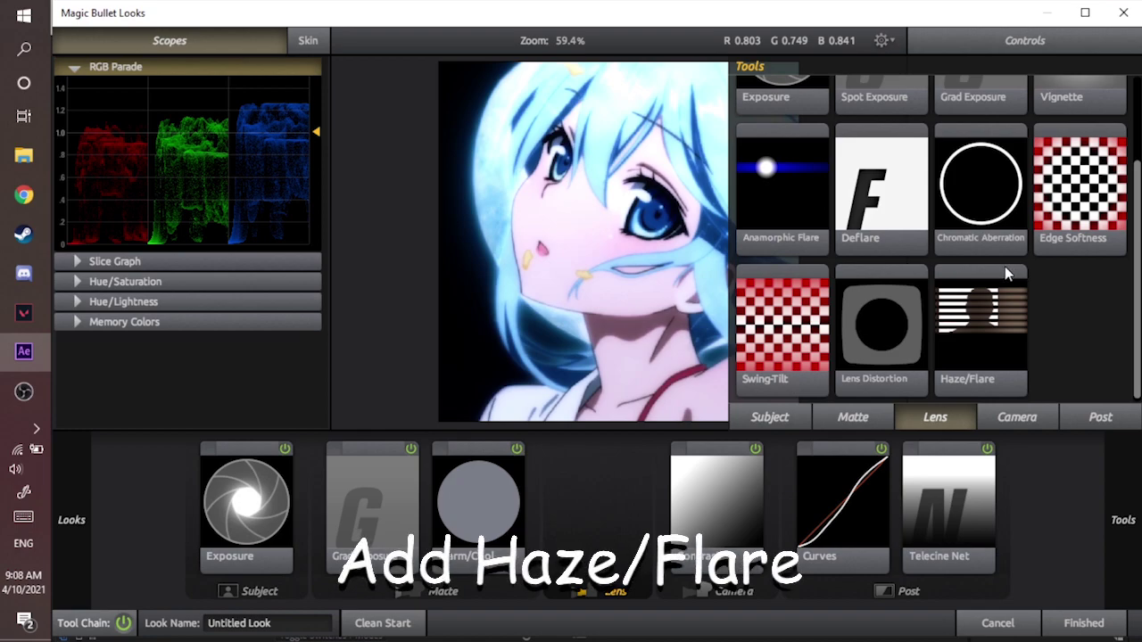
pyautogui.moveTo(963, 321); pyautogui.dragTo(687, 460)
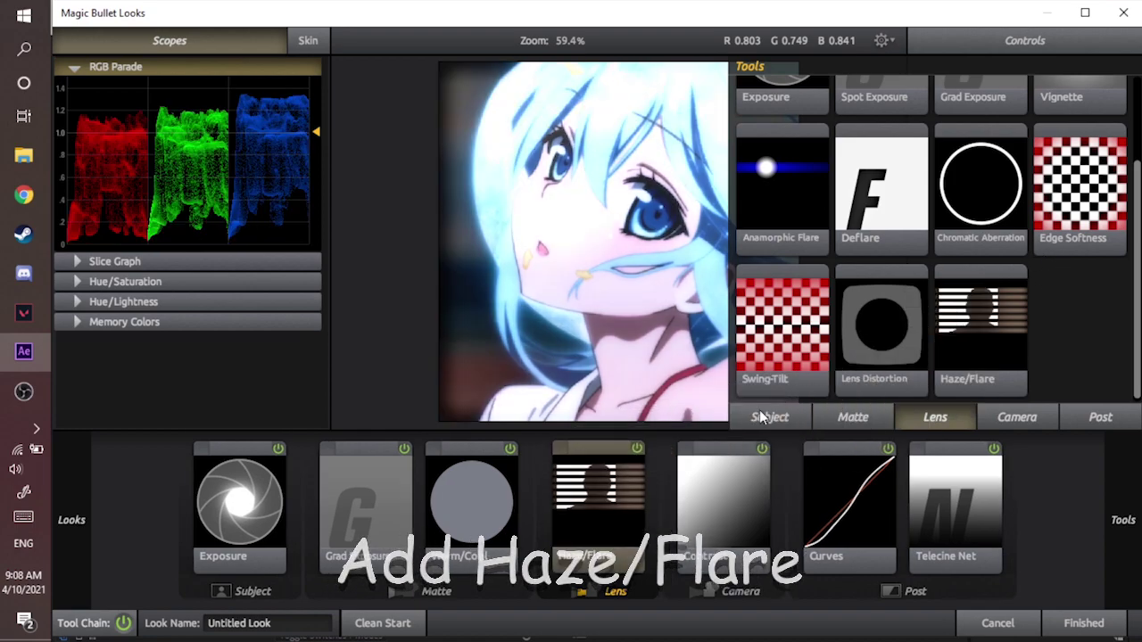
pyautogui.click(1007, 282)
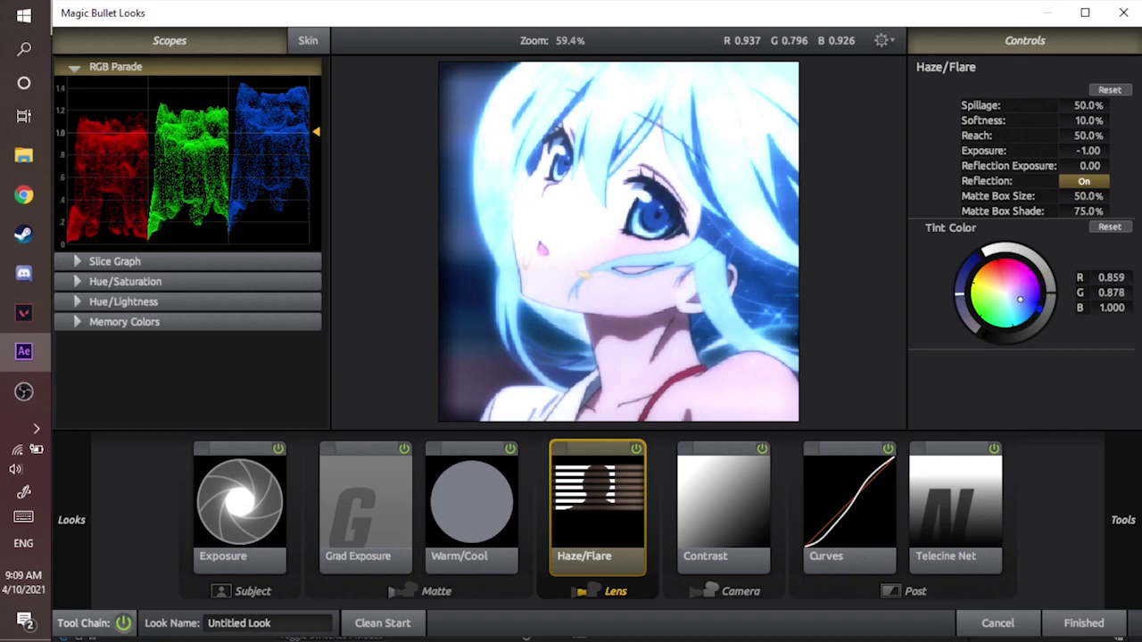
pyautogui.moveTo(960, 295); pyautogui.dragTo(959, 288)
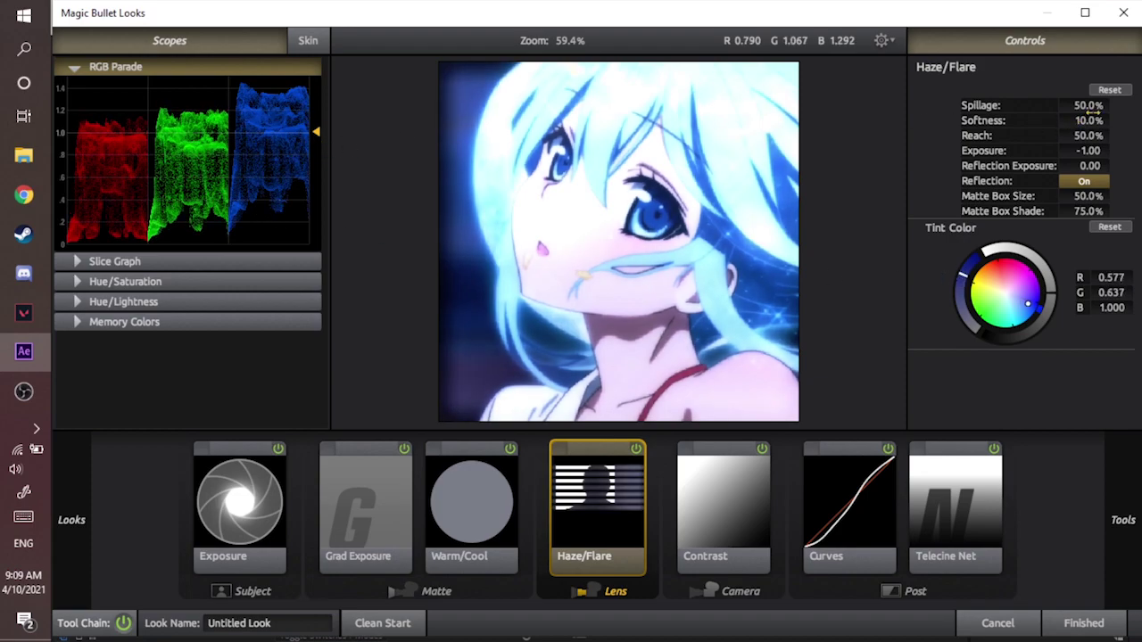
# Step: Set Haze/Flare to Spillage 46%, Softness 100%, Reach 60% and Exposure -4.20
pyautogui.moveTo(1089, 106); pyautogui.dragTo(1075, 105)
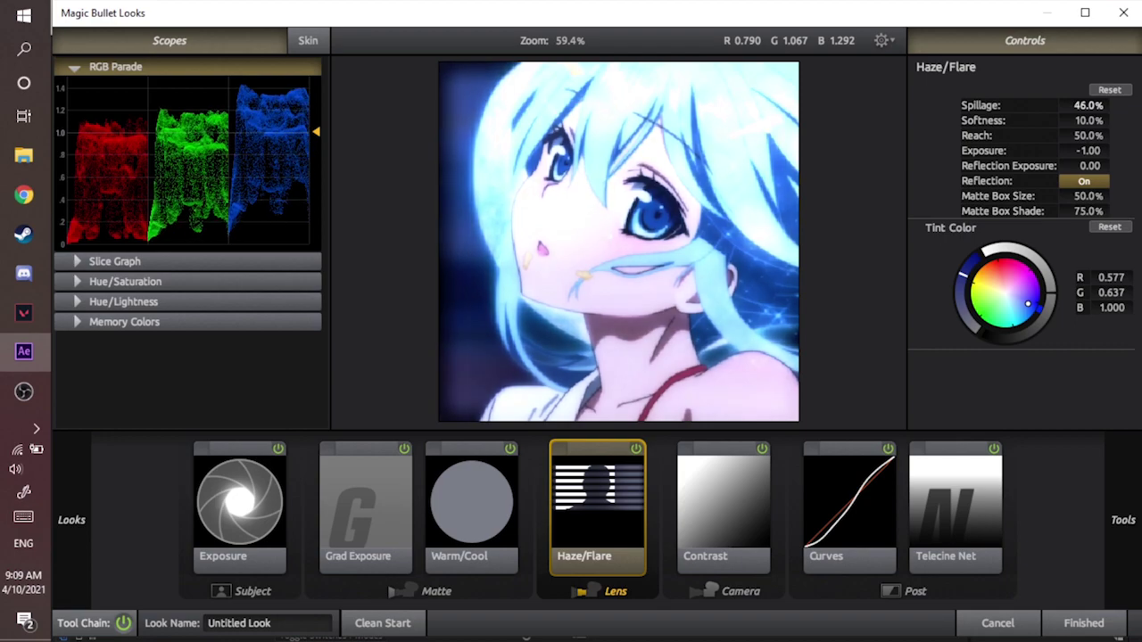
pyautogui.moveTo(1089, 121)
pyautogui.mouseDown()
pyautogui.moveTo(1121, 120)
pyautogui.moveTo(1079, 135)
pyautogui.mouseUp()
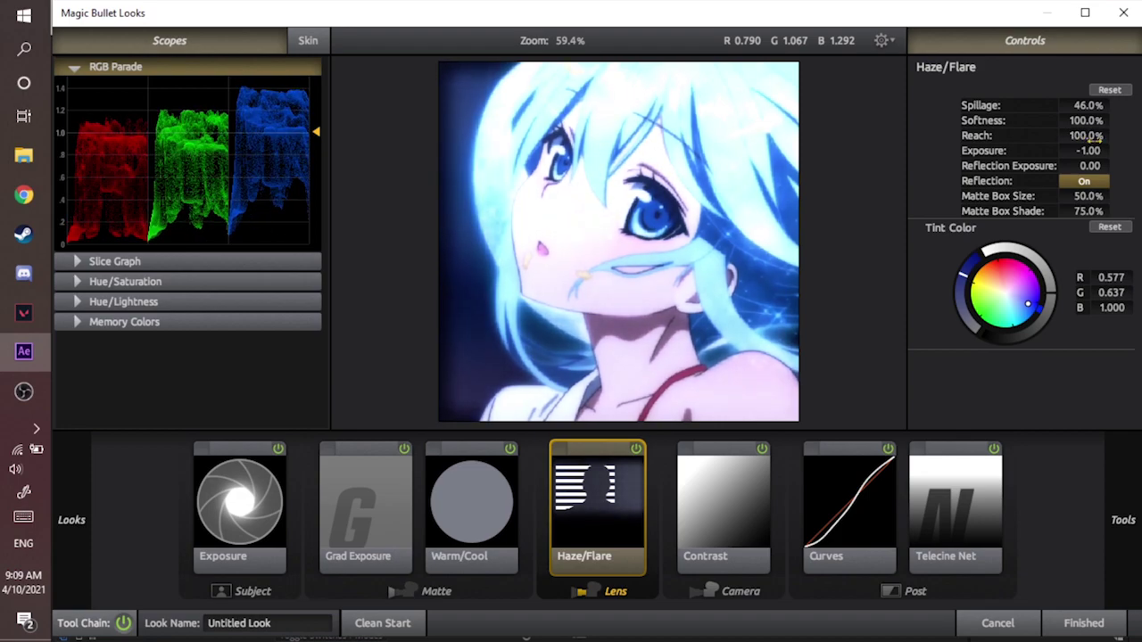
pyautogui.moveTo(1094, 137)
pyautogui.mouseDown()
pyautogui.moveTo(1068, 137)
pyautogui.moveTo(1106, 151)
pyautogui.moveTo(1062, 151)
pyautogui.mouseUp()
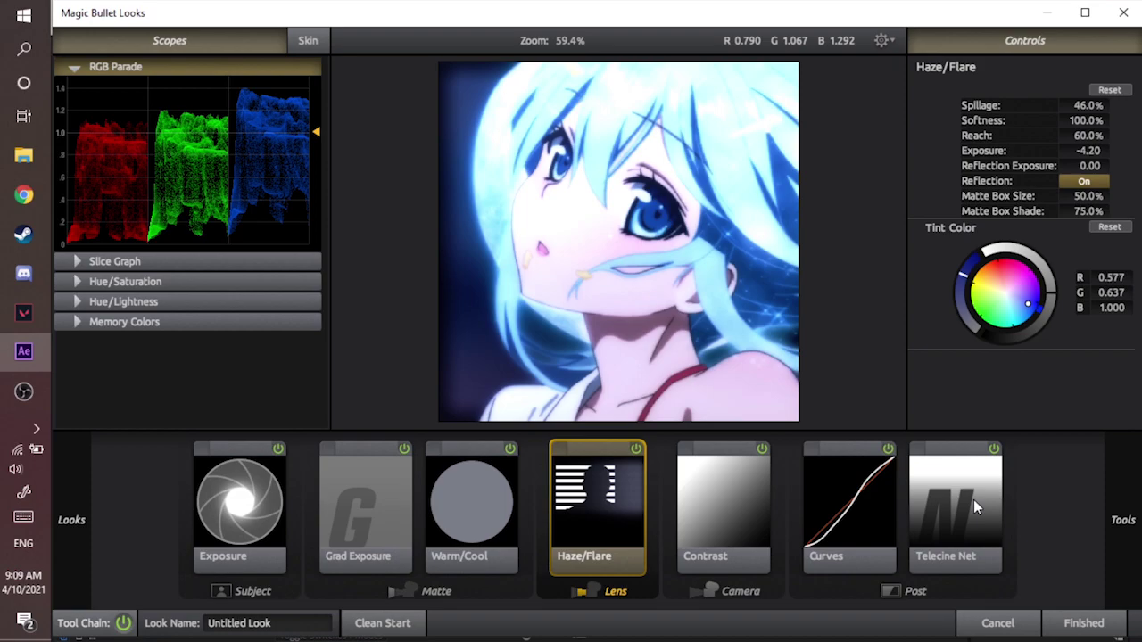
# Step: Add a Pop tool at +6.0% to the end of the Post stage and apply the finished look
pyautogui.click(1079, 543)
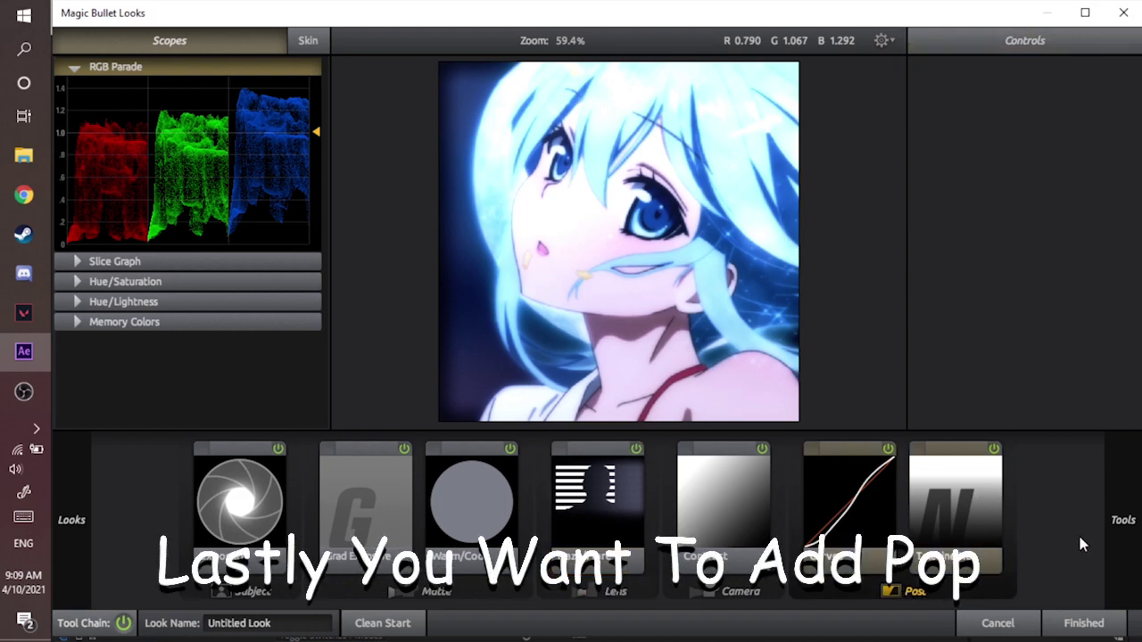
pyautogui.moveTo(1122, 519)
pyautogui.scroll(-2, 977, 316)
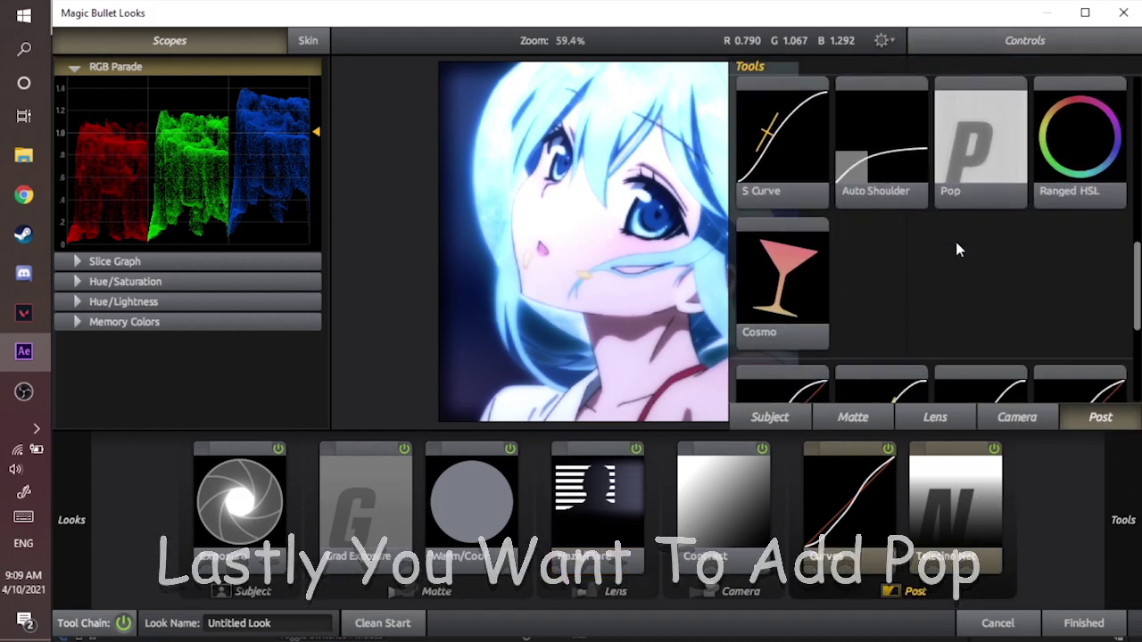
pyautogui.moveTo(964, 179); pyautogui.dragTo(1017, 536)
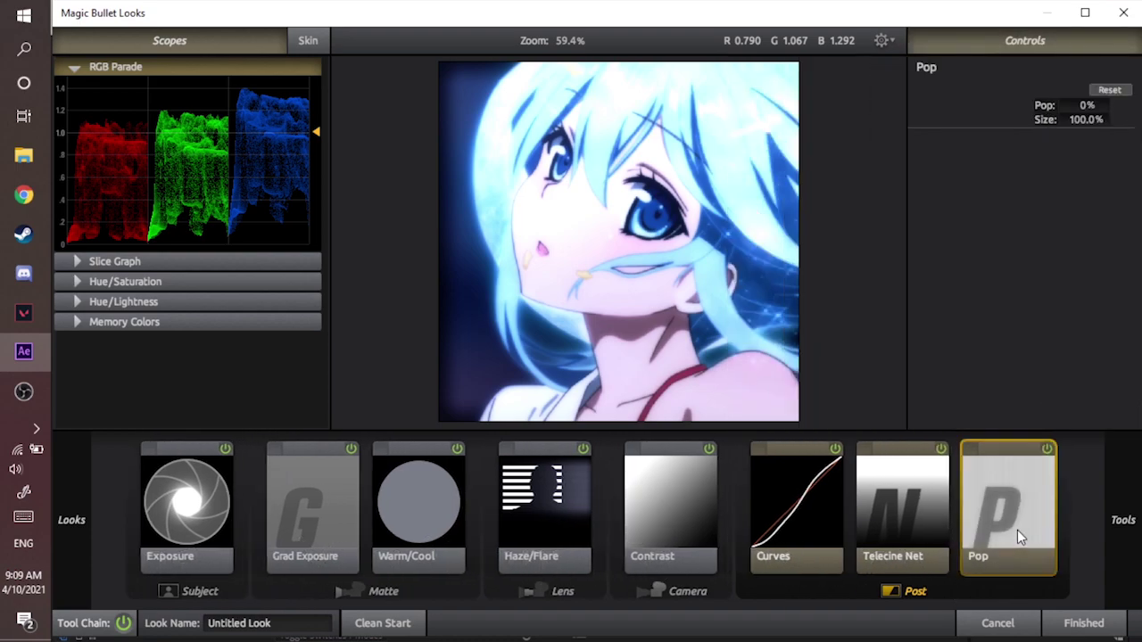
pyautogui.moveTo(1088, 105); pyautogui.dragTo(1129, 106)
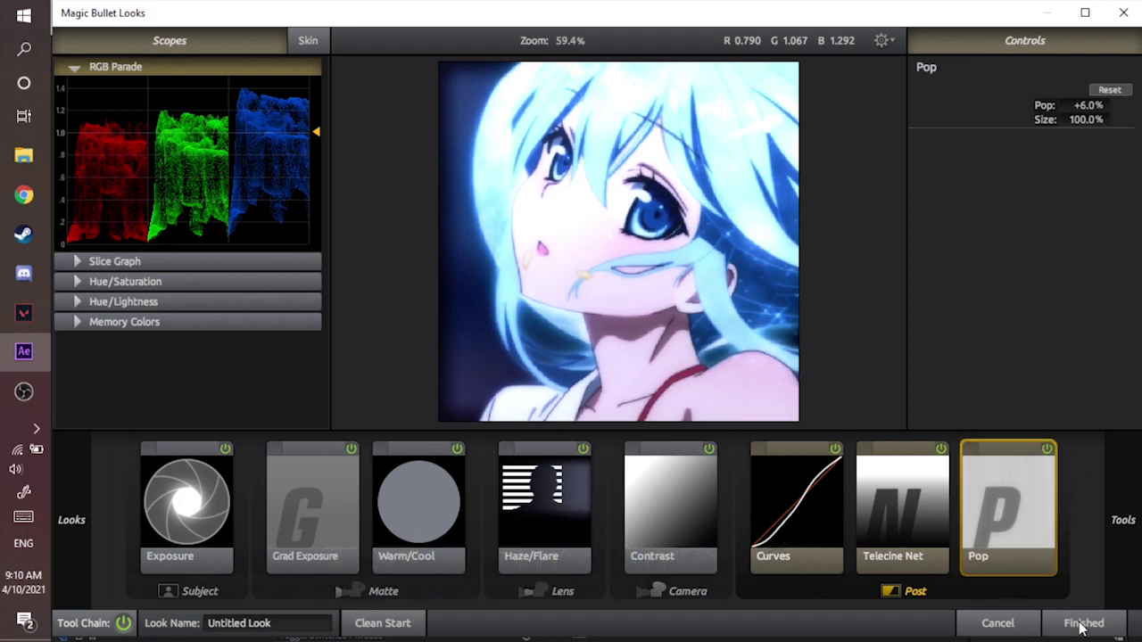
pyautogui.click(1082, 625)
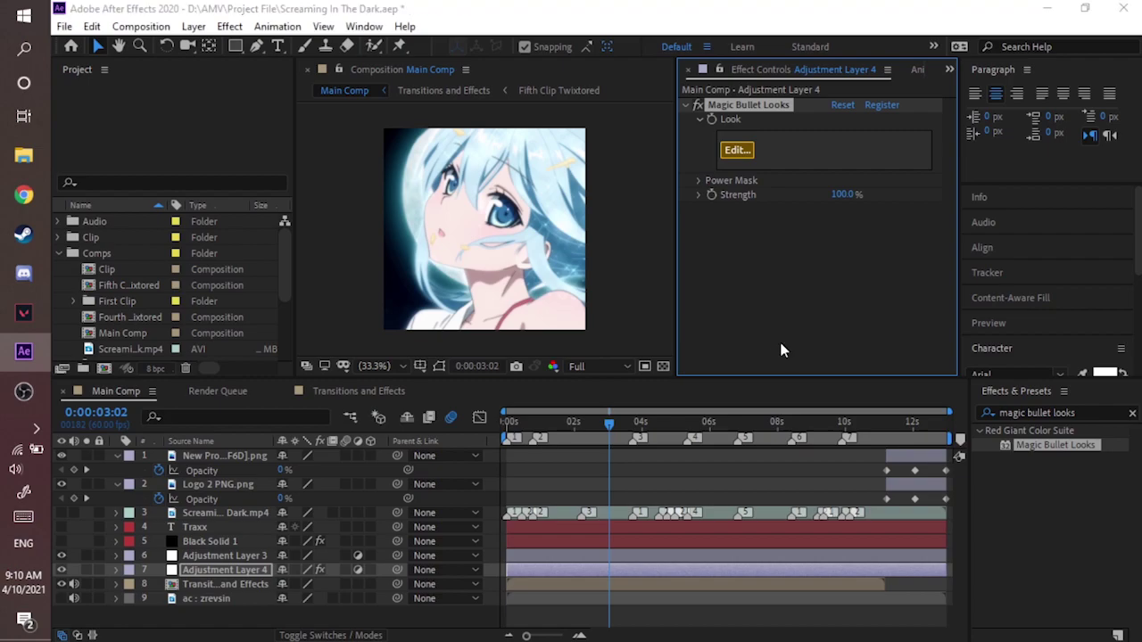
# Step: Move the current time to 0:00:07:34 and apply Sharpen at 20 to Adjustment Layer 4
pyautogui.click(717, 424)
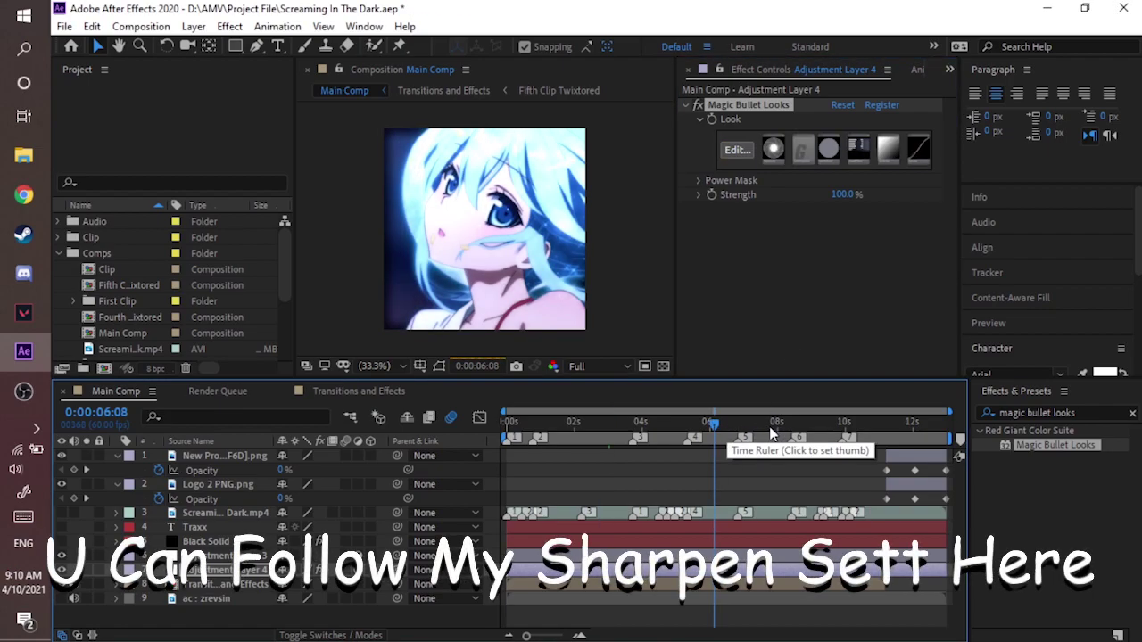
pyautogui.click(763, 425)
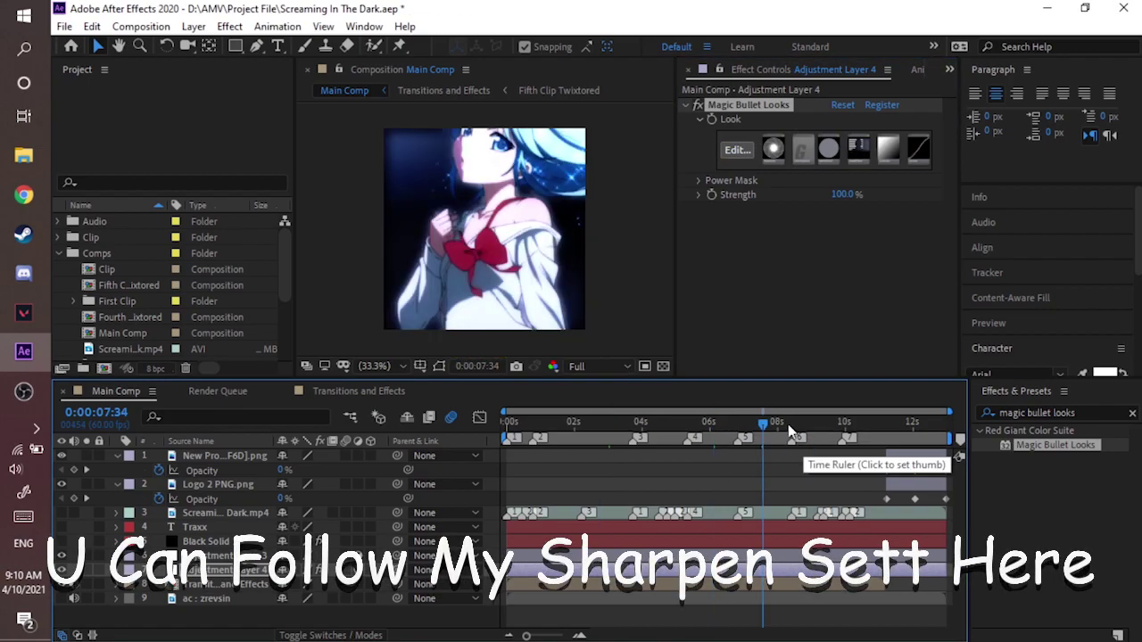
pyautogui.click(1053, 413)
pyautogui.write('sharpen')
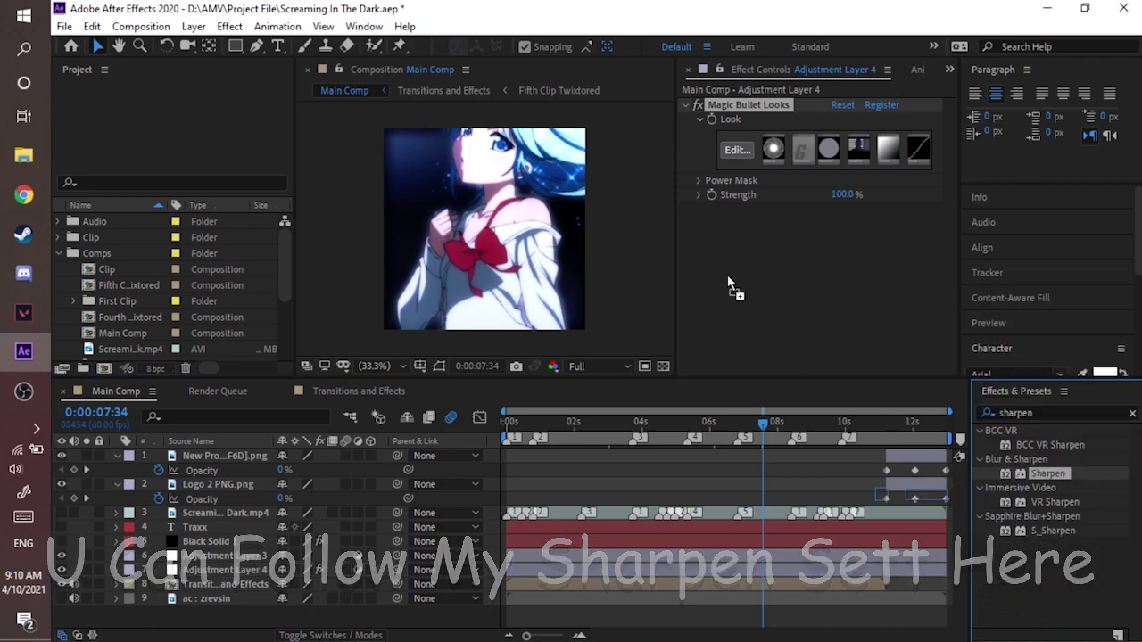
pyautogui.moveTo(1047, 473); pyautogui.dragTo(879, 250)
# Step: Apply Unsharp Mask with Amount 20, Radius 18 to Adjustment Layer 4, previewing other frames
pyautogui.write('unsharp')
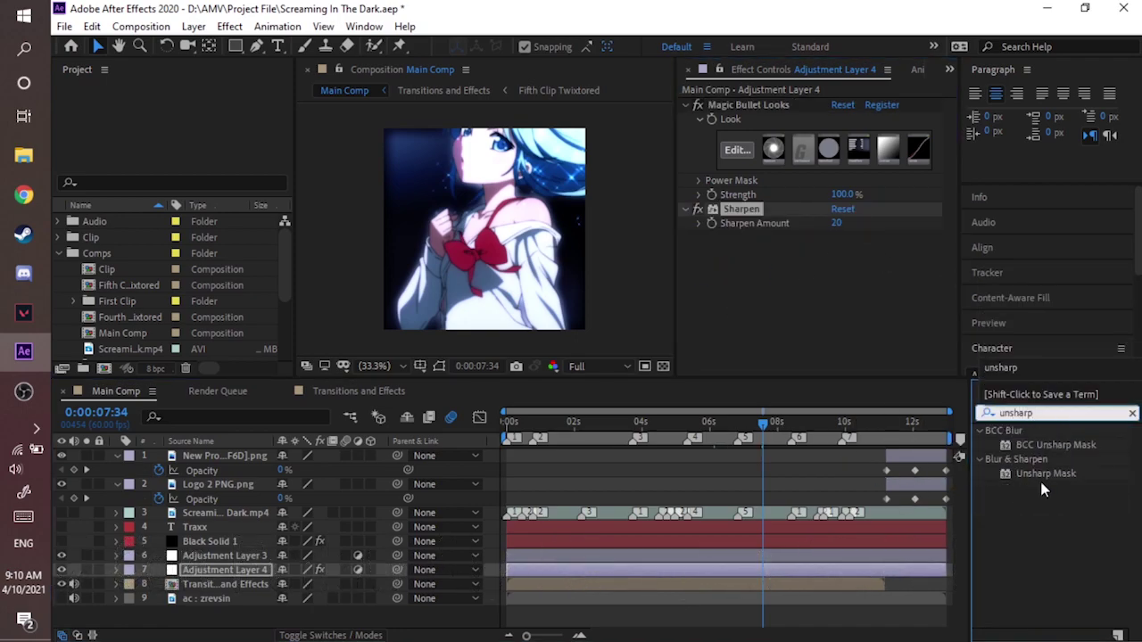
pyautogui.moveTo(1044, 474); pyautogui.dragTo(851, 255)
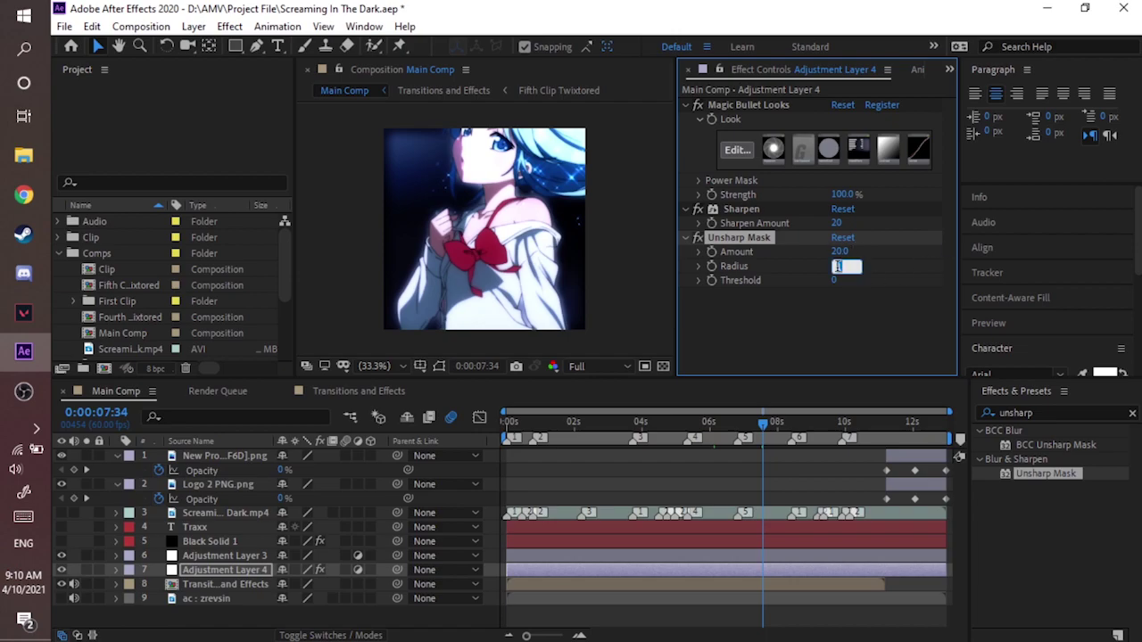
pyautogui.click(772, 423)
pyautogui.click(784, 423)
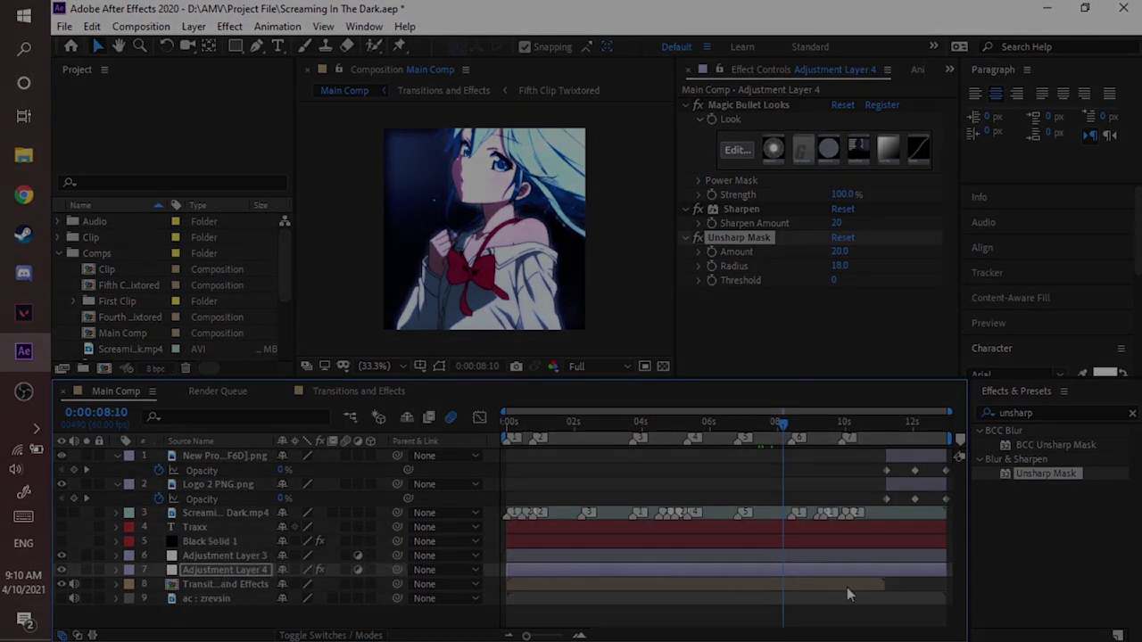
pyautogui.click(565, 542)
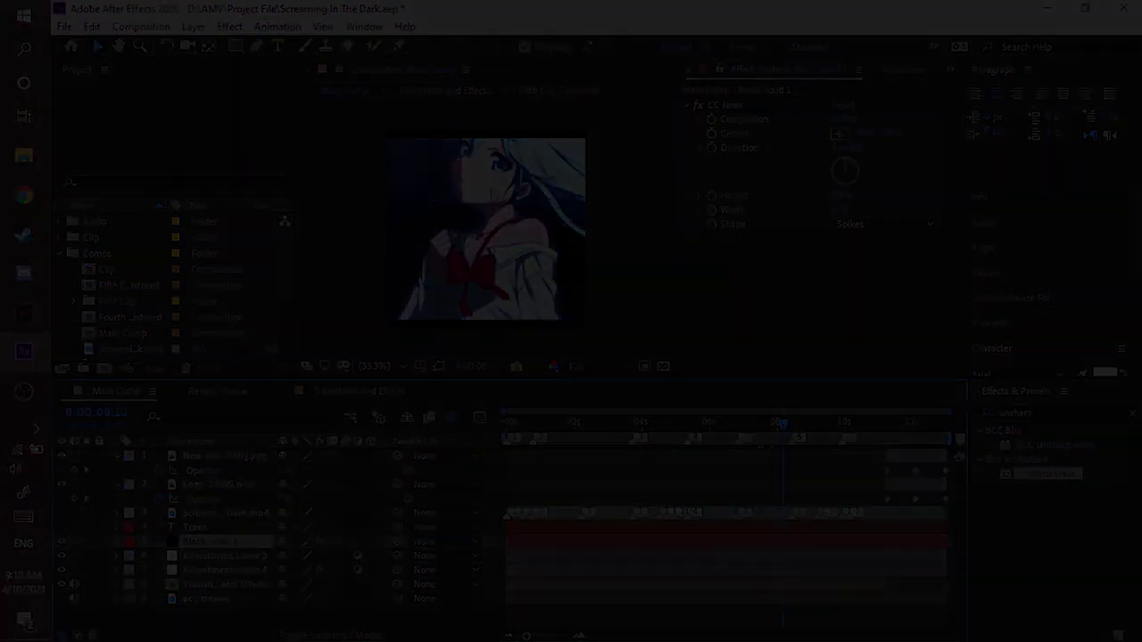